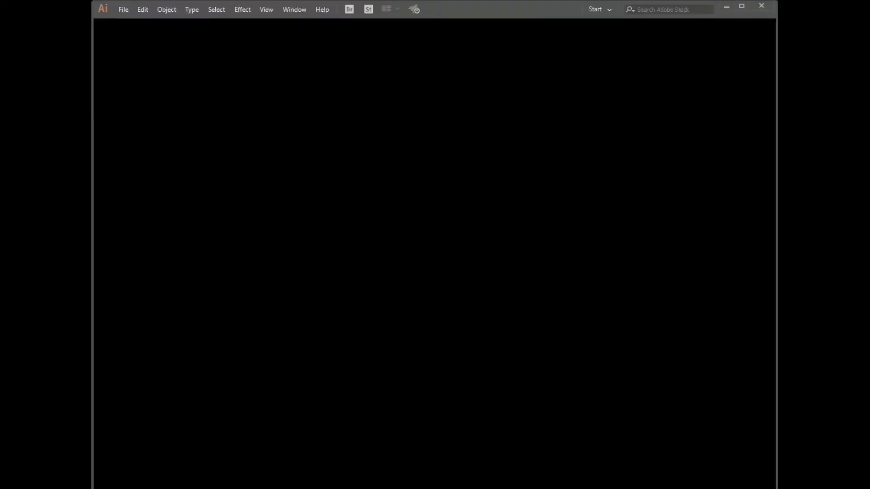
Create a new document via Ctrl+N: 800 × 400 px, RGB colour, Screen (72 ppi) raster effects
{"action": "key", "text": "ctrl+n"}
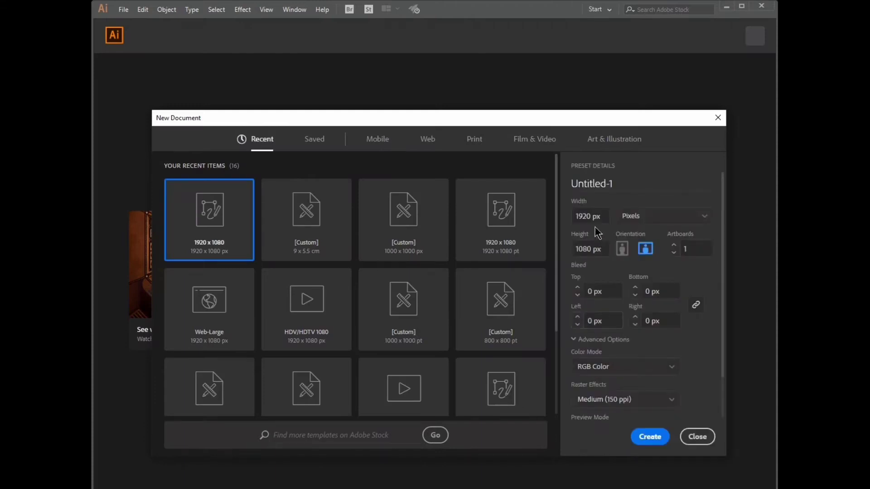
{"action": "left_click_drag", "start_coordinate": [591, 216], "coordinate": [569, 216]}
{"action": "type", "text": "800"}
{"action": "key", "text": "Tab"}
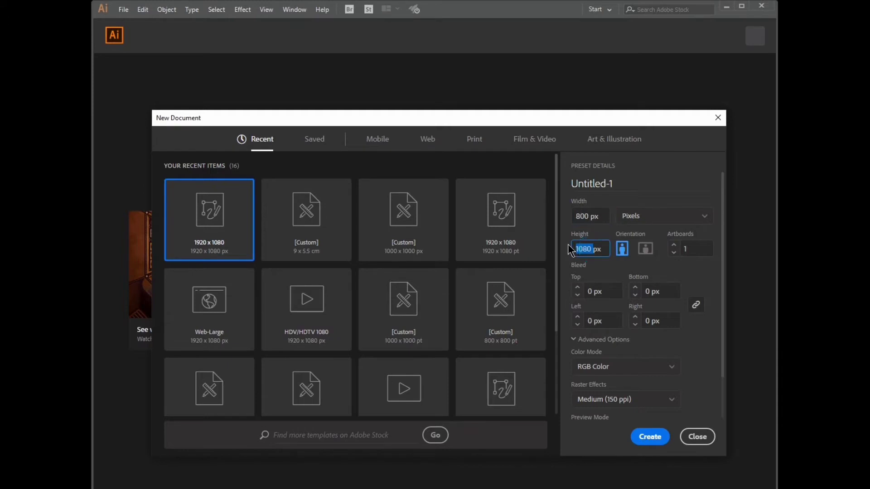
{"action": "type", "text": "4"}
{"action": "left_click", "coordinate": [670, 365]}
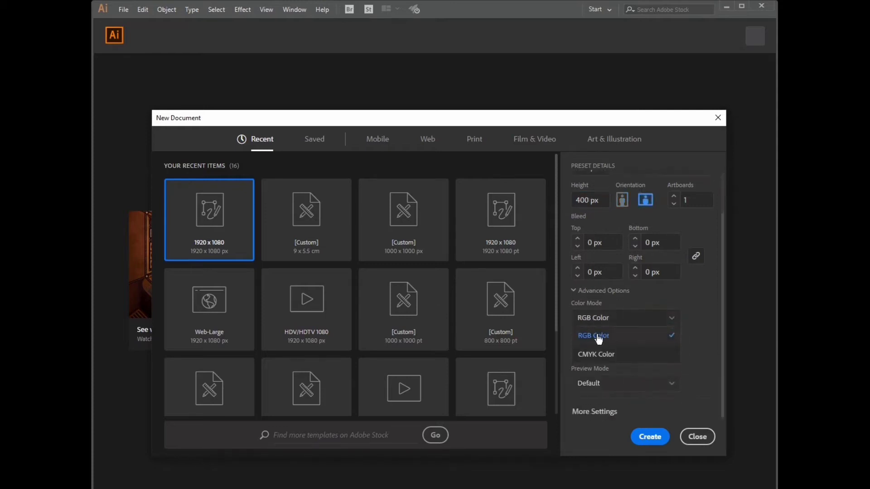
{"action": "left_click", "coordinate": [666, 319]}
{"action": "left_click", "coordinate": [640, 352]}
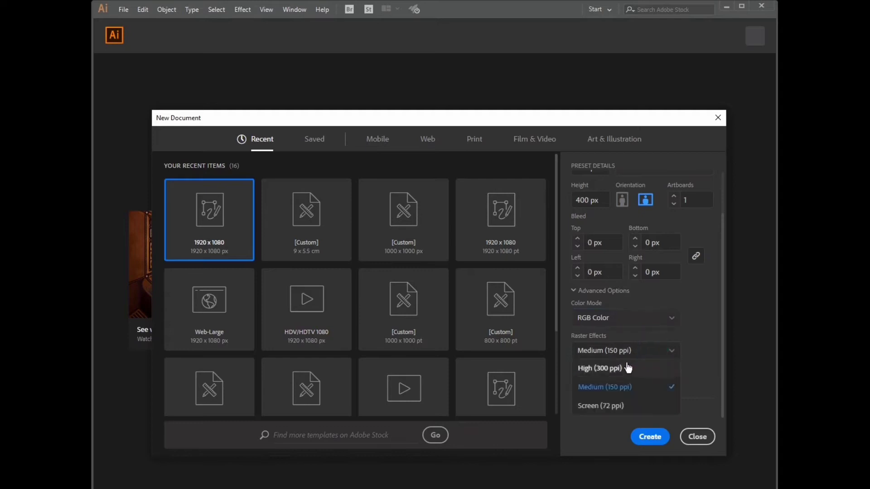
{"action": "left_click", "coordinate": [608, 406]}
{"action": "left_click", "coordinate": [648, 437]}
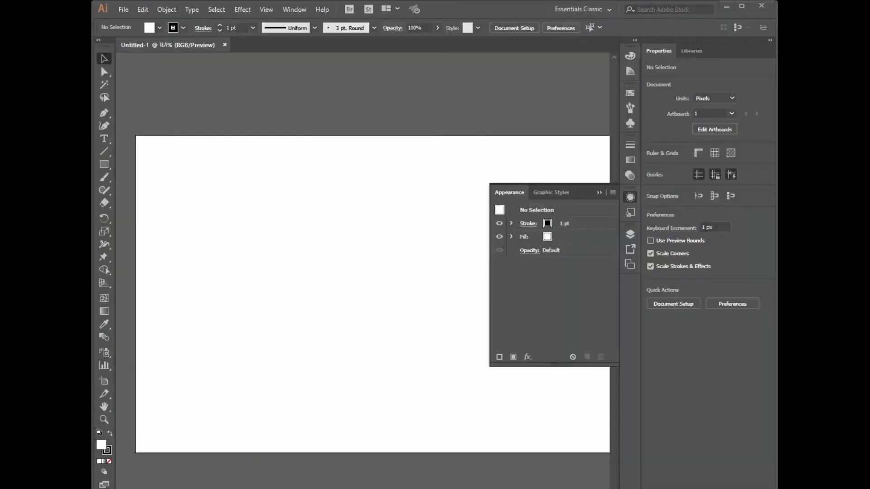
Zoom out and draw a large rectangle on Layer 1 covering most of the artboard
{"action": "key", "text": "shift+F6"}
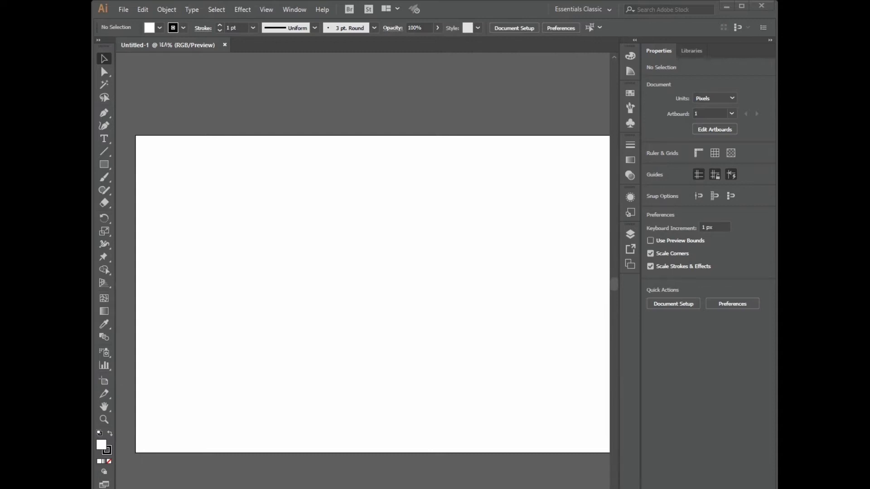
{"action": "key", "text": "ctrl+minus"}
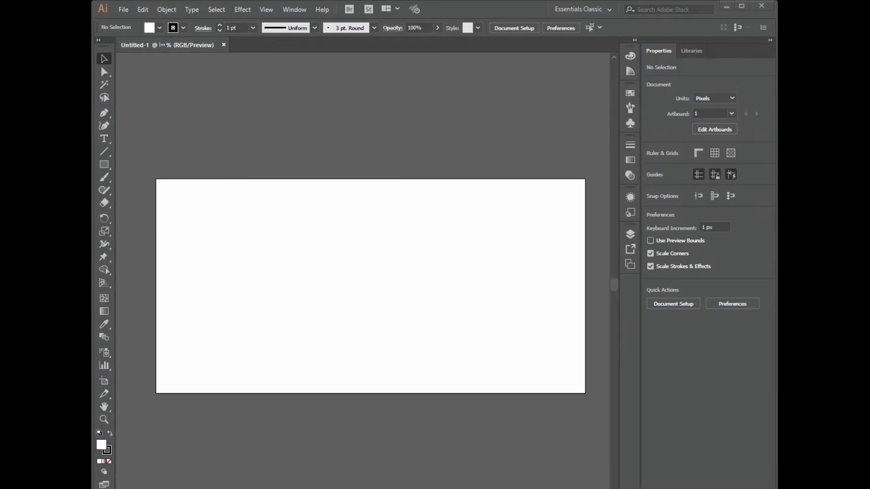
{"action": "left_click", "coordinate": [628, 236]}
{"action": "left_click", "coordinate": [603, 246]}
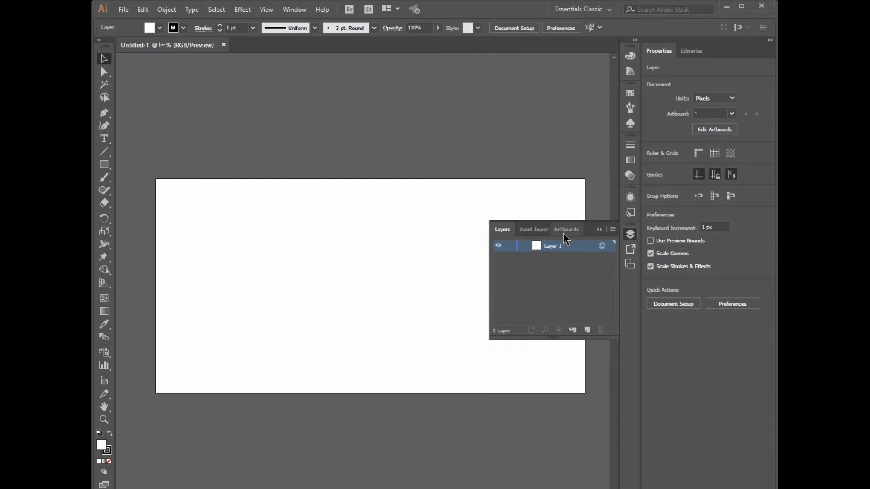
{"action": "left_click", "coordinate": [105, 166]}
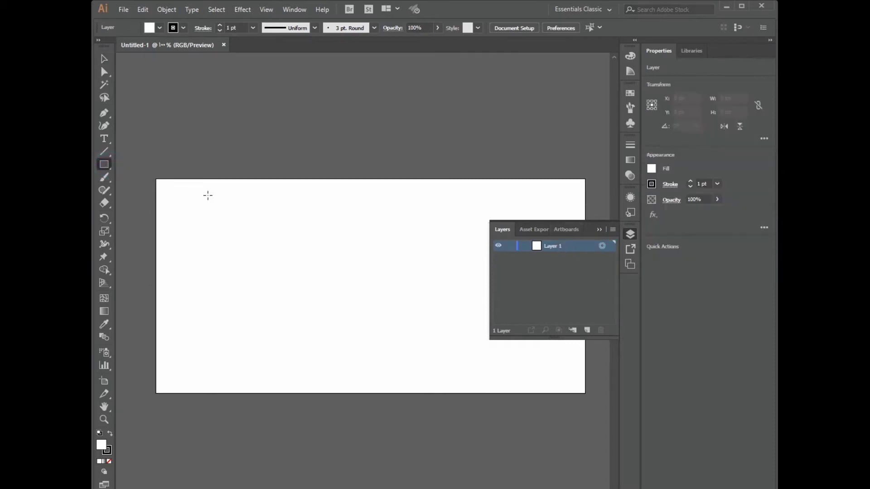
{"action": "left_click_drag", "start_coordinate": [171, 193], "coordinate": [573, 379]}
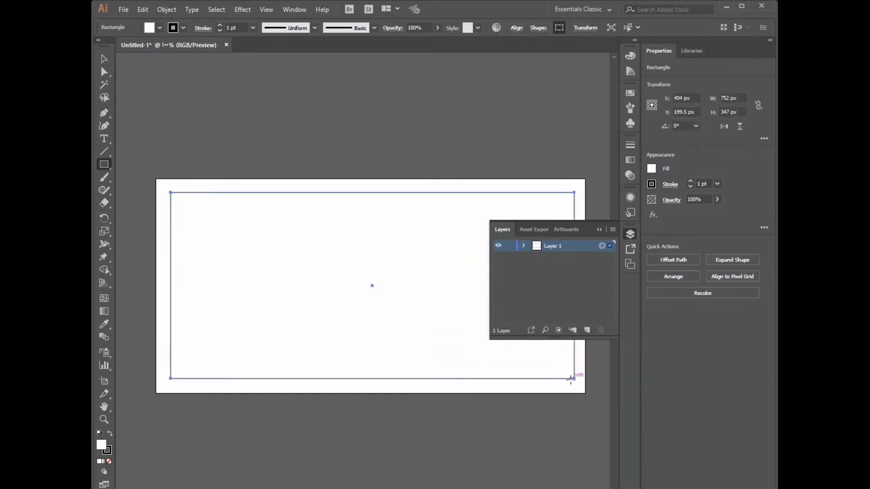
Fill the rectangle with grey #999999
{"action": "left_click", "coordinate": [109, 452]}
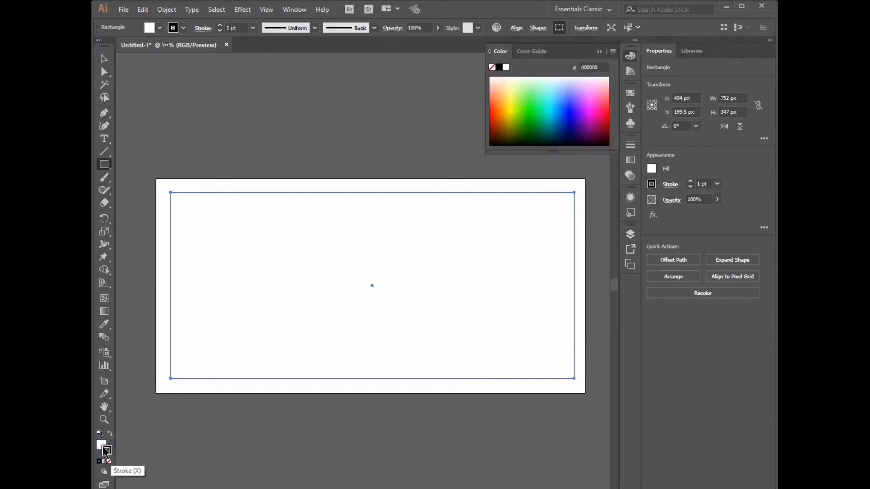
{"action": "left_click", "coordinate": [101, 444]}
{"action": "double_click", "coordinate": [100, 446]}
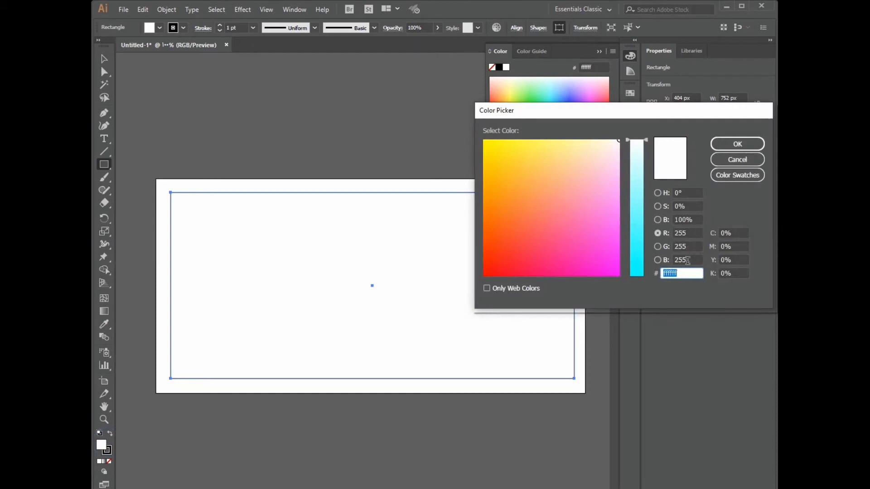
{"action": "type", "text": "999999"}
{"action": "left_click", "coordinate": [738, 143]}
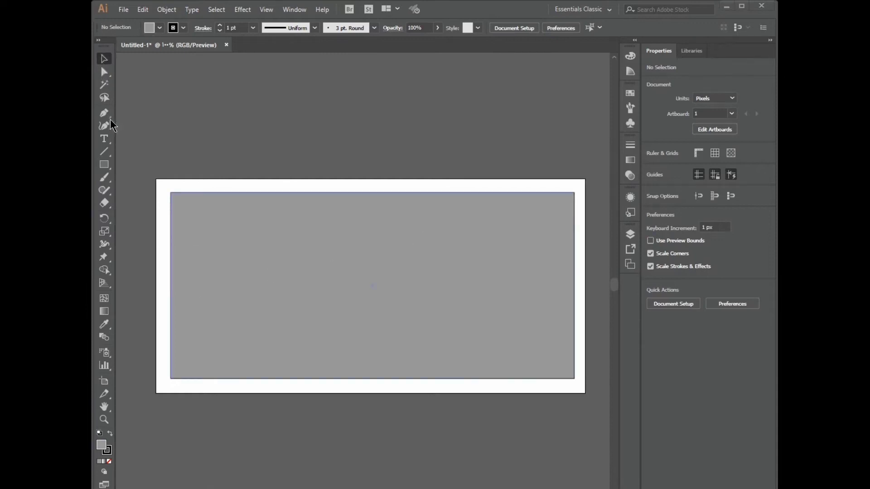
Place a new text object on the grey rectangle and nudge it slightly right
{"action": "left_click", "coordinate": [105, 138]}
{"action": "left_click", "coordinate": [431, 272]}
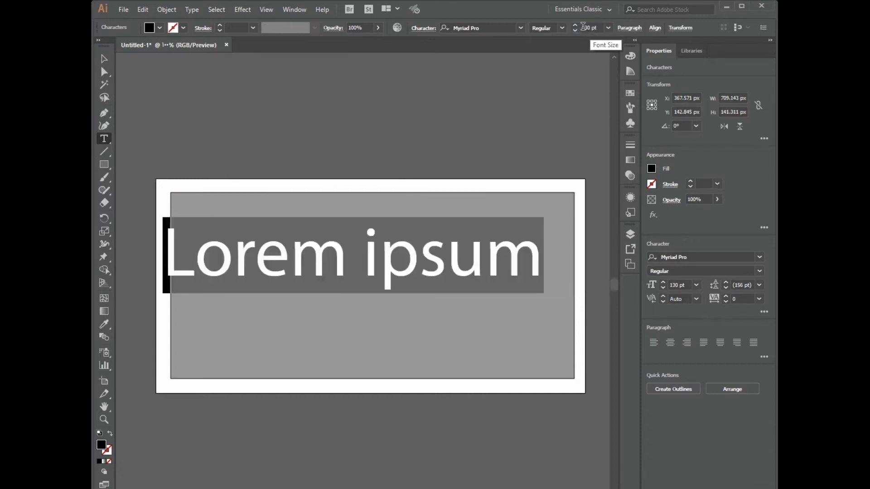
{"action": "key", "text": "ctrl"}
{"action": "left_click_drag", "start_coordinate": [463, 284], "coordinate": [480, 284]}
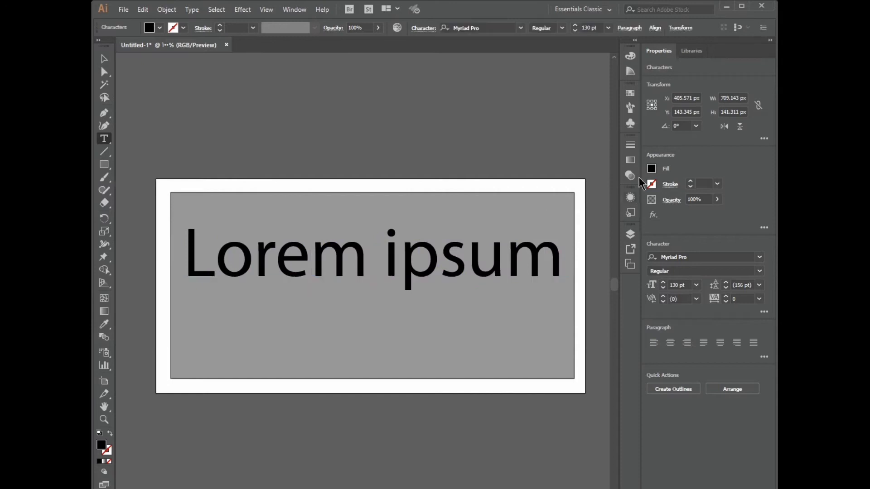
Set the font to 18 Khebrat Musamim from favourites and type a person's name
{"action": "left_click", "coordinate": [520, 27]}
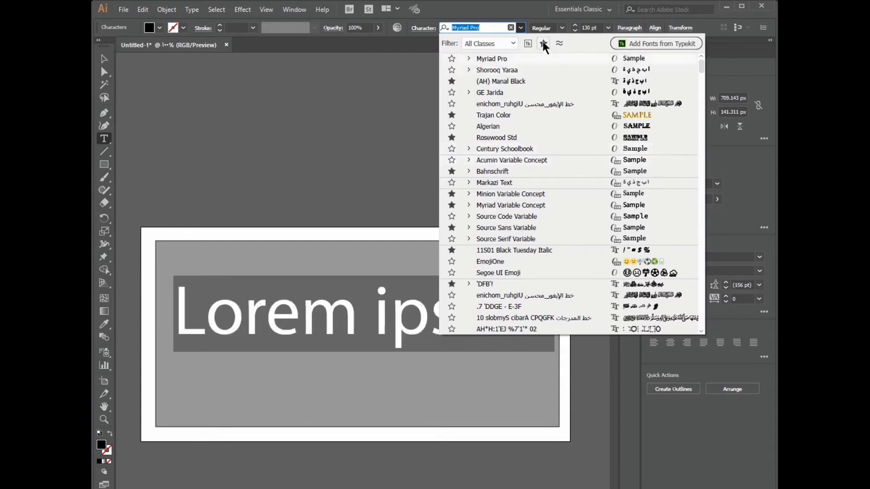
{"action": "left_click", "coordinate": [544, 43]}
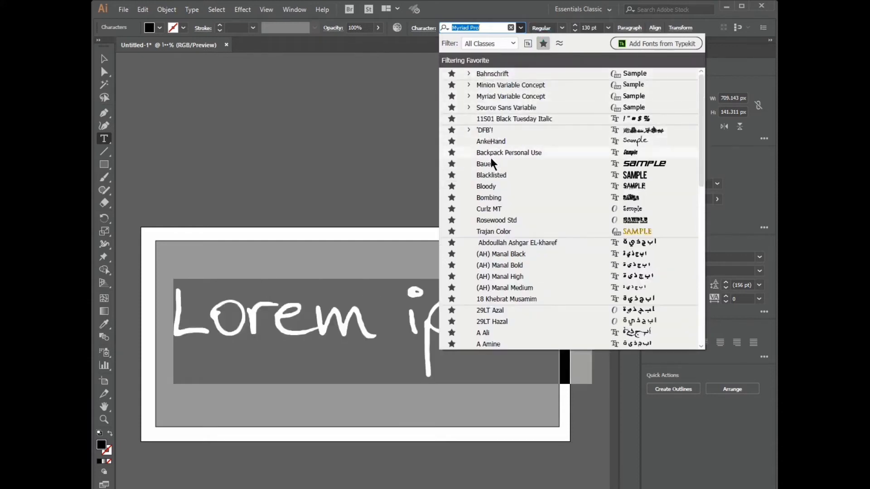
{"action": "left_click", "coordinate": [493, 297]}
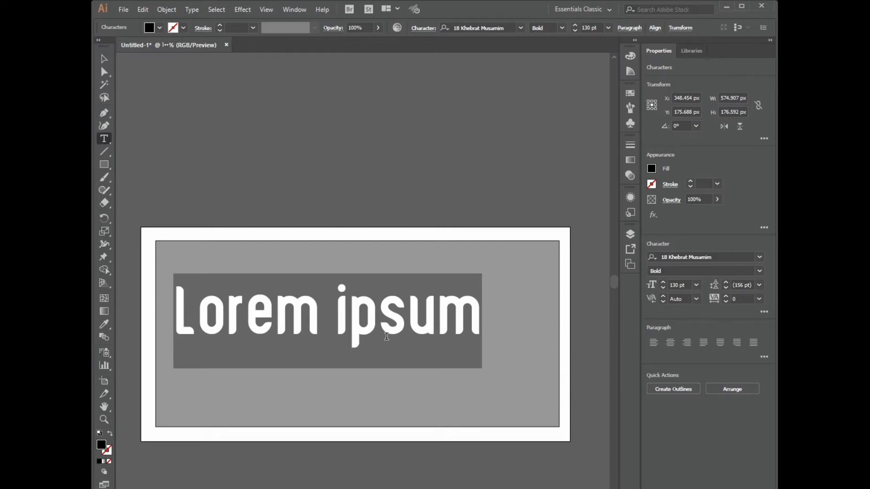
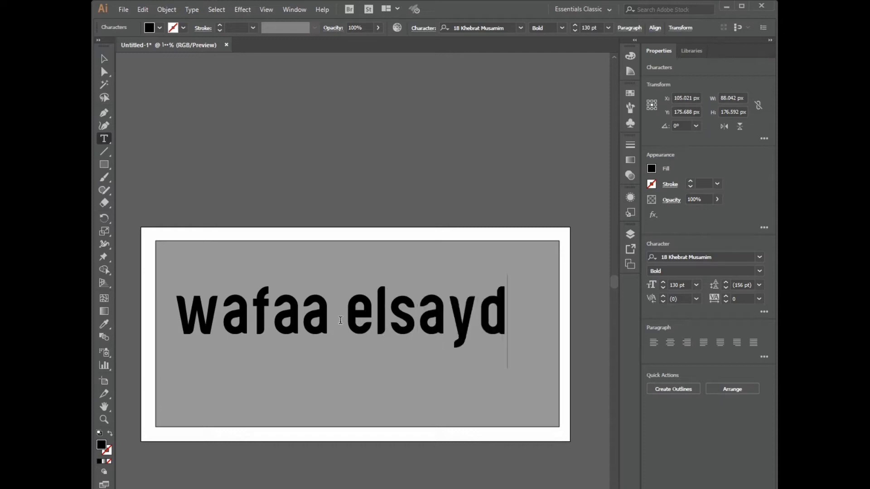
{"action": "left_click", "coordinate": [103, 59]}
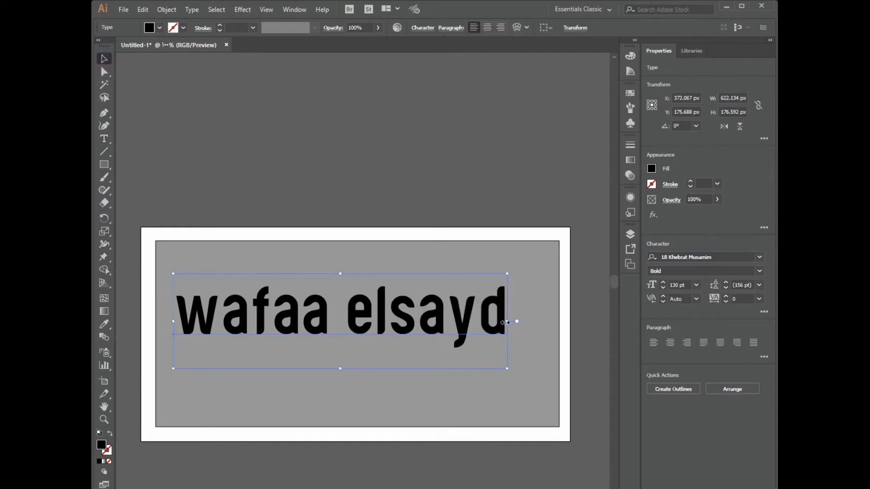
Nudge the text, remove its fill, then add a new Appearance fill blended with Screen
{"action": "left_click_drag", "start_coordinate": [498, 323], "coordinate": [512, 325]}
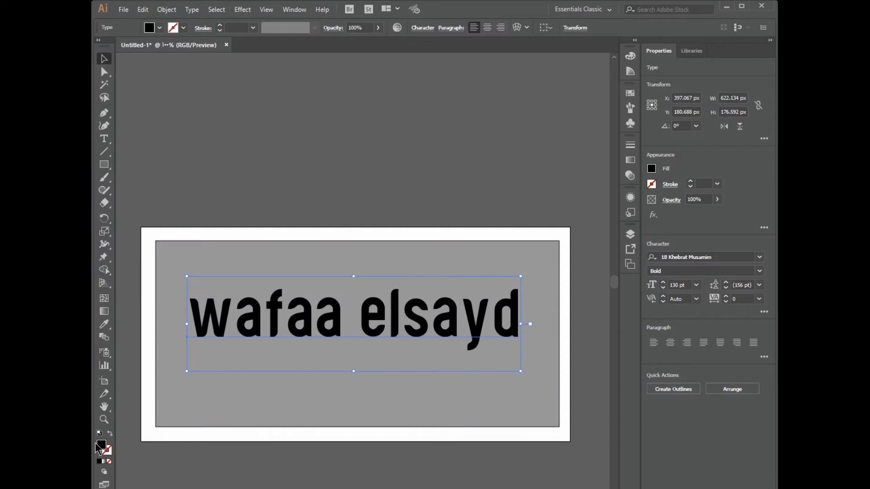
{"action": "left_click", "coordinate": [110, 463]}
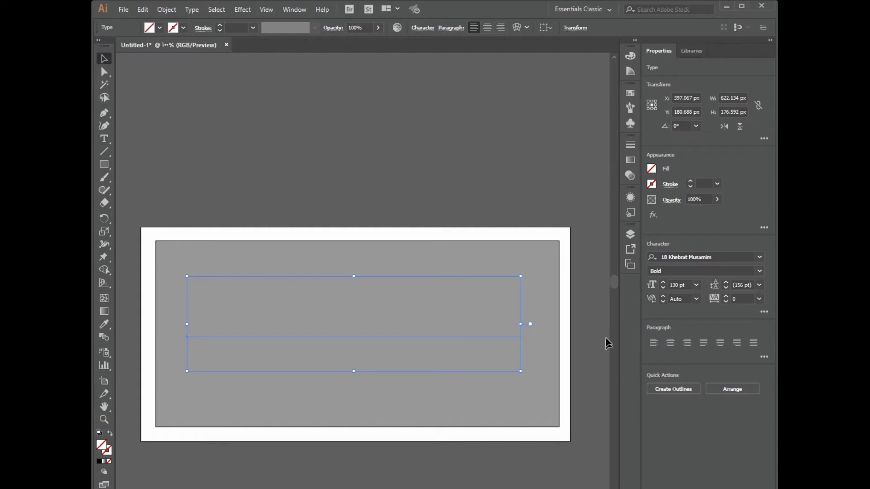
{"action": "left_click", "coordinate": [631, 197]}
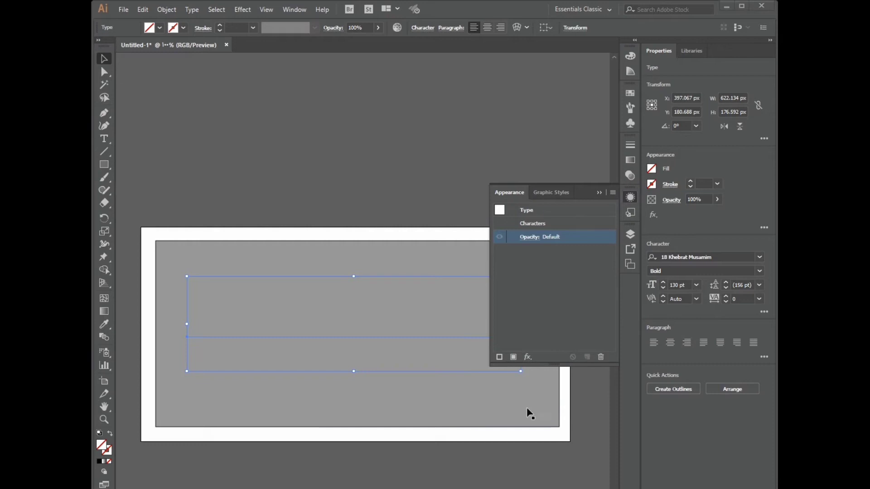
{"action": "left_click", "coordinate": [514, 358]}
{"action": "left_click", "coordinate": [539, 265]}
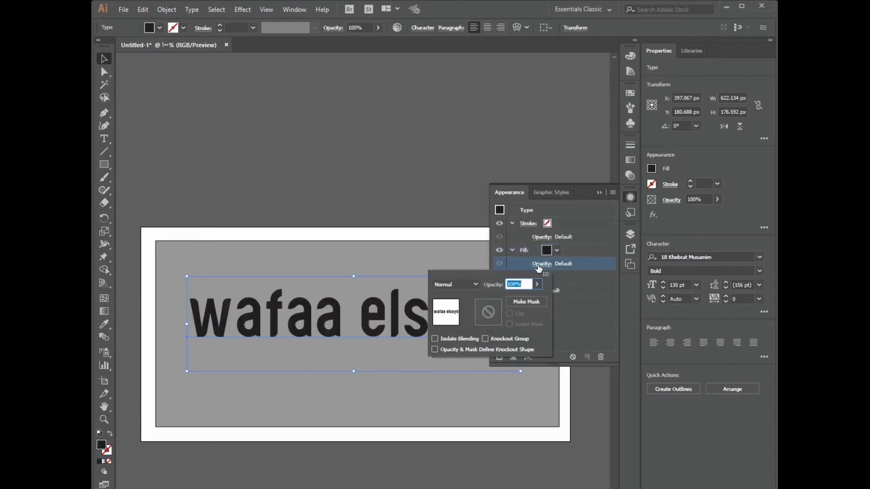
{"action": "left_click", "coordinate": [473, 284]}
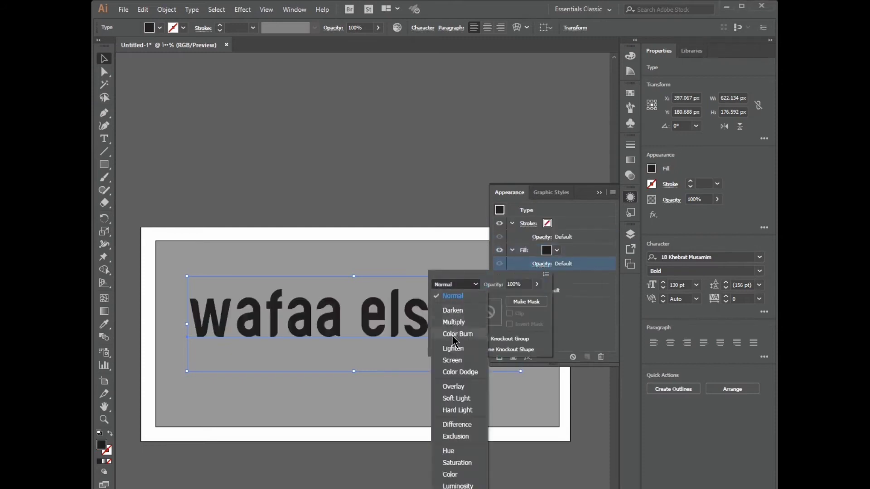
{"action": "left_click", "coordinate": [452, 361]}
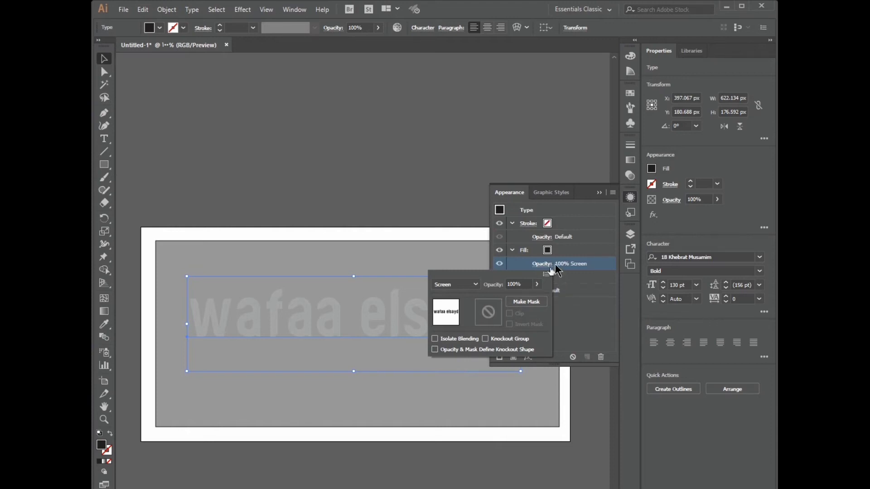
{"action": "left_click", "coordinate": [510, 256]}
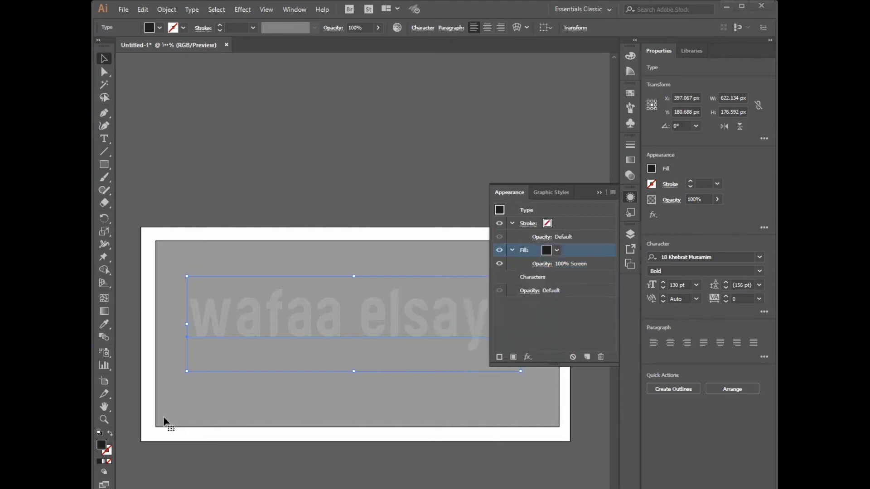
Set the text fill colour to light grey R 169, G 171, B 174
{"action": "double_click", "coordinate": [101, 445]}
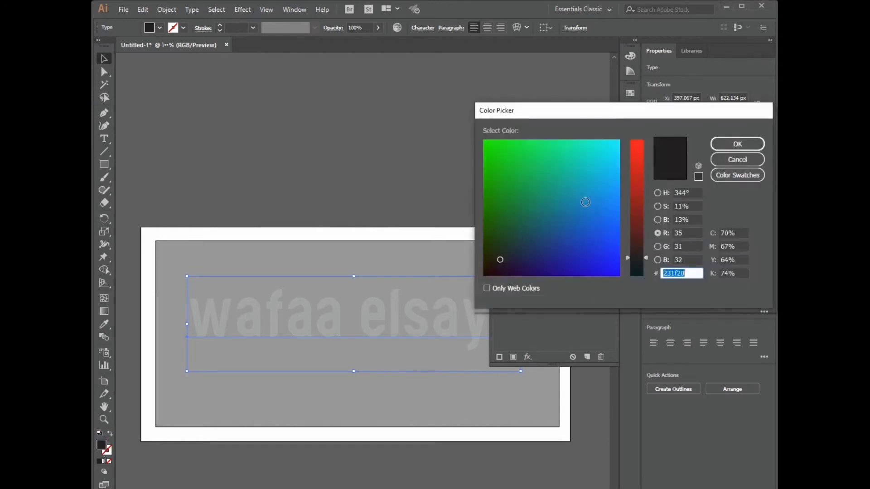
{"action": "left_click", "coordinate": [685, 233]}
{"action": "type", "text": "169"}
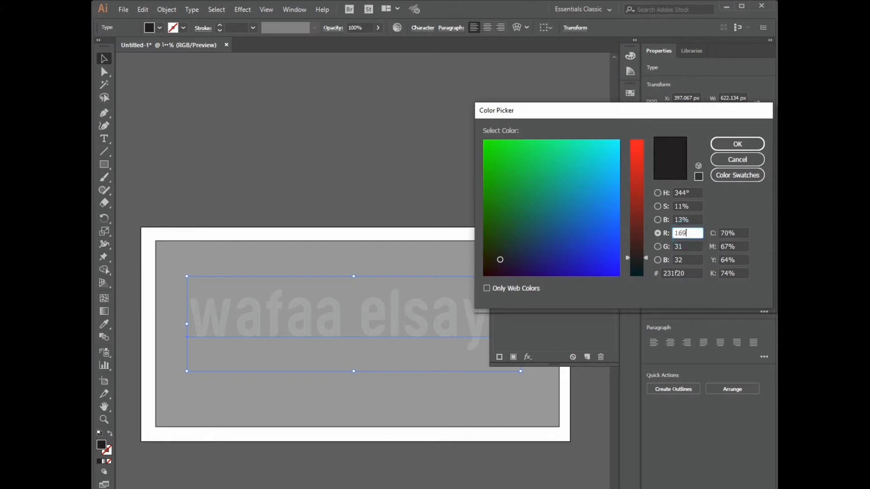
{"action": "left_click", "coordinate": [684, 246]}
{"action": "type", "text": "1"}
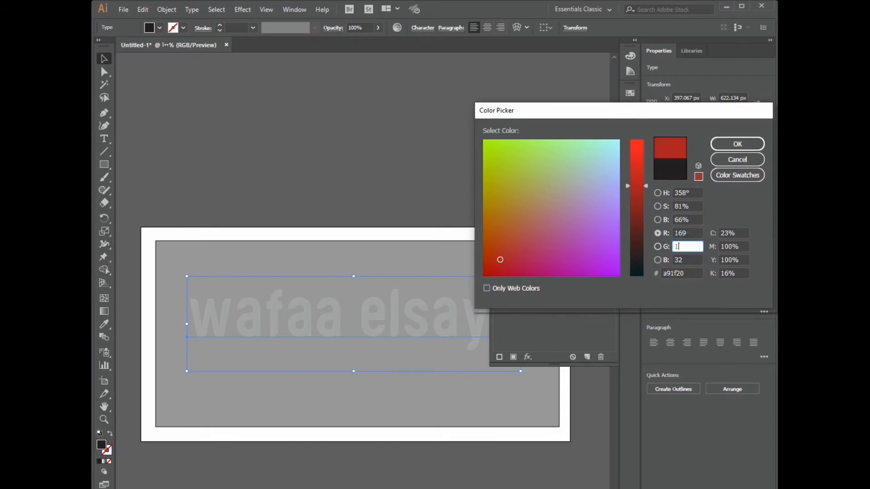
{"action": "key", "text": "Tab"}
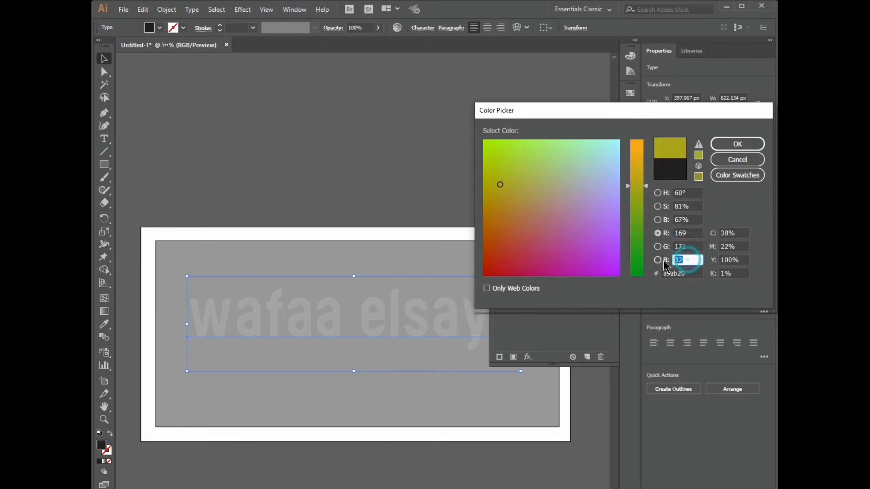
{"action": "type", "text": "174"}
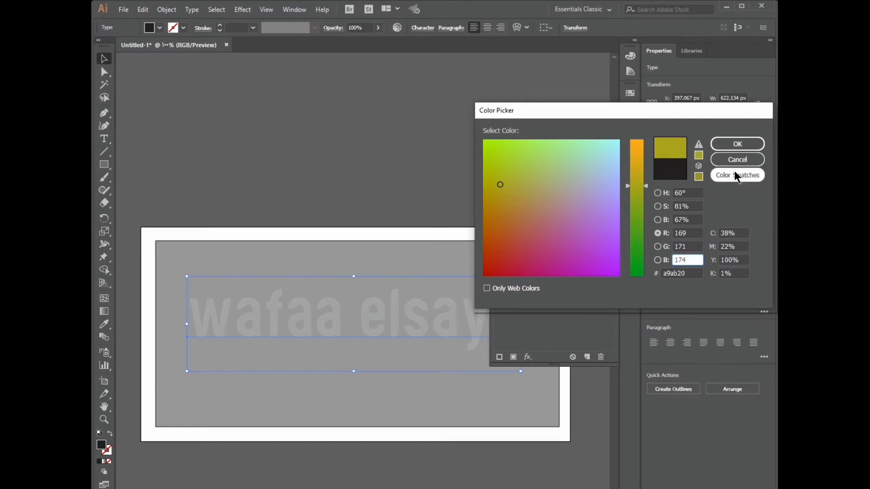
{"action": "left_click", "coordinate": [735, 145]}
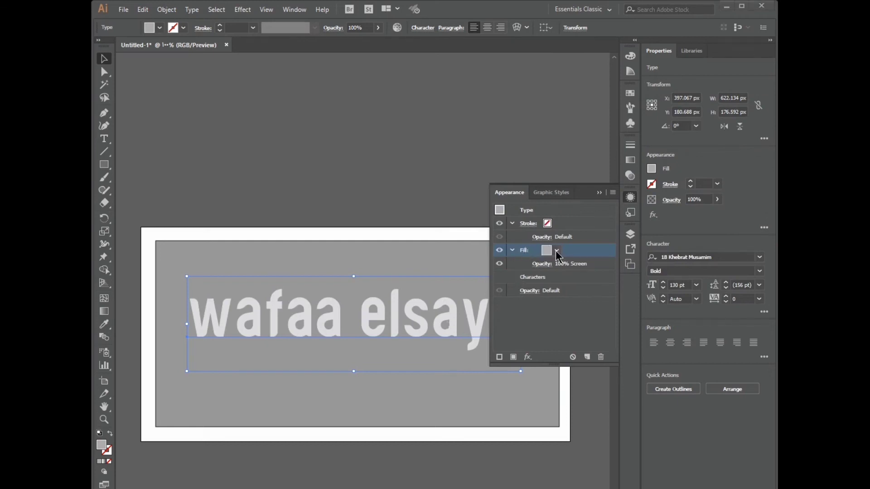
Apply a Gaussian Blur with a 2-pixel radius to the text fill
{"action": "left_click", "coordinate": [243, 10]}
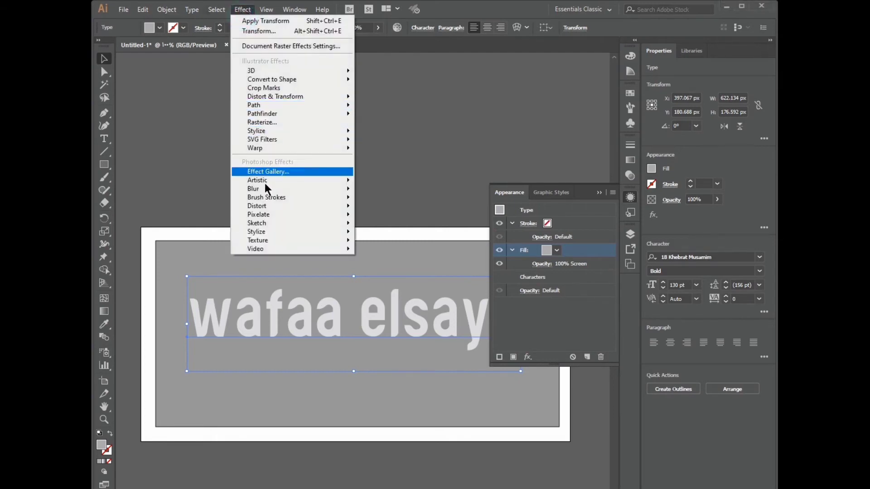
{"action": "mouse_move", "coordinate": [285, 192]}
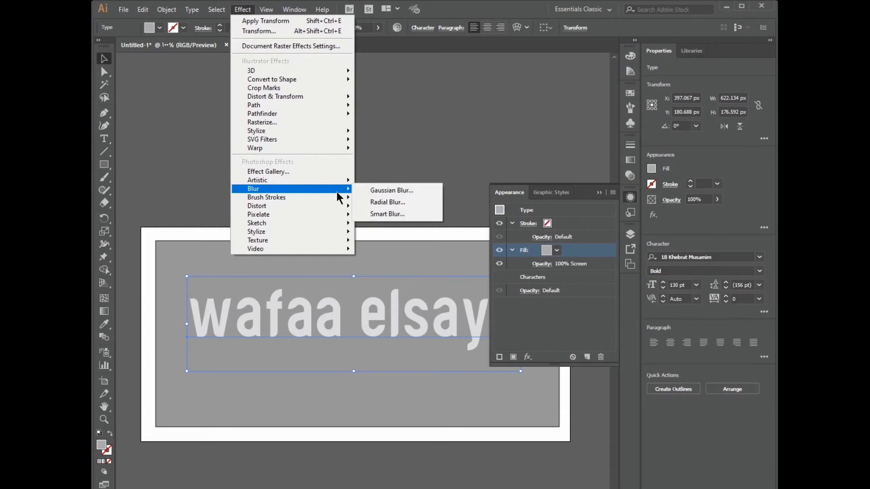
{"action": "left_click", "coordinate": [383, 192]}
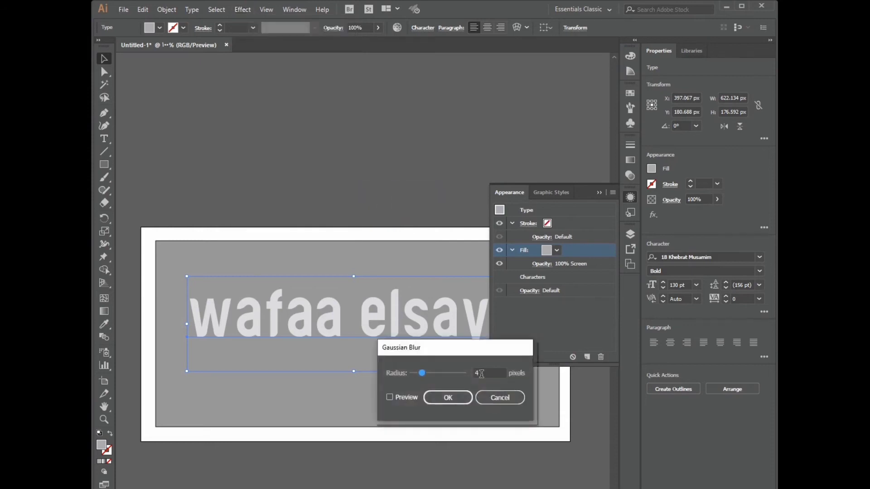
{"action": "left_click", "coordinate": [389, 399]}
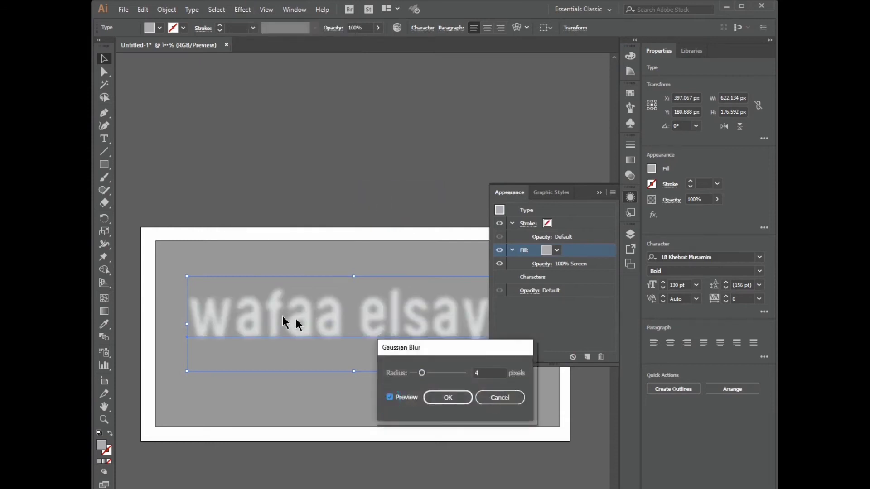
{"action": "double_click", "coordinate": [480, 371]}
{"action": "type", "text": "2"}
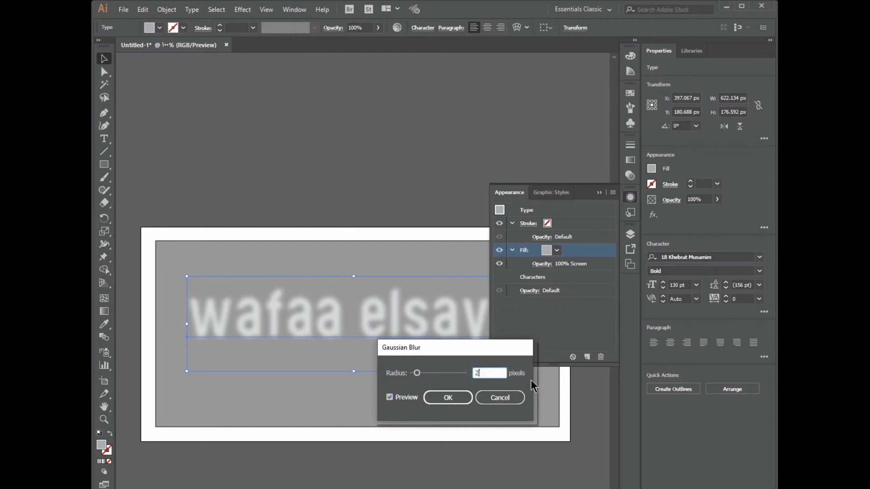
{"action": "left_click", "coordinate": [447, 398]}
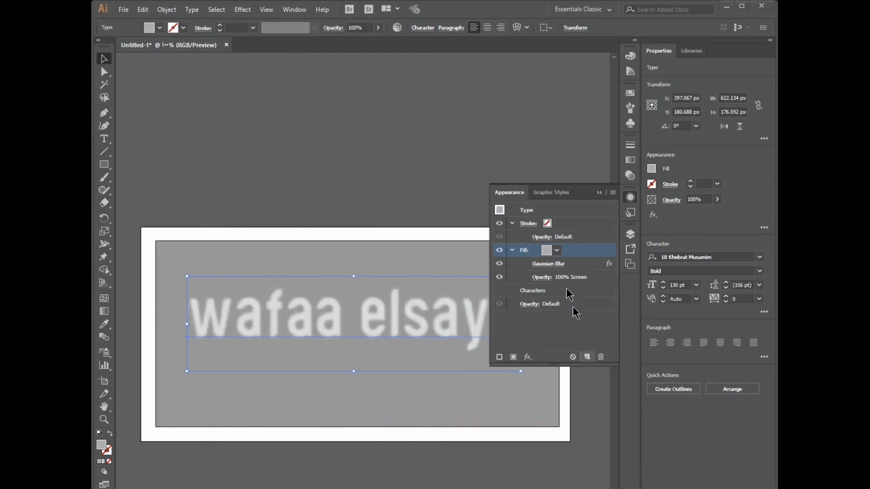
Duplicate the blurred fill and set the copy's blend mode to Multiply
{"action": "left_click", "coordinate": [586, 357]}
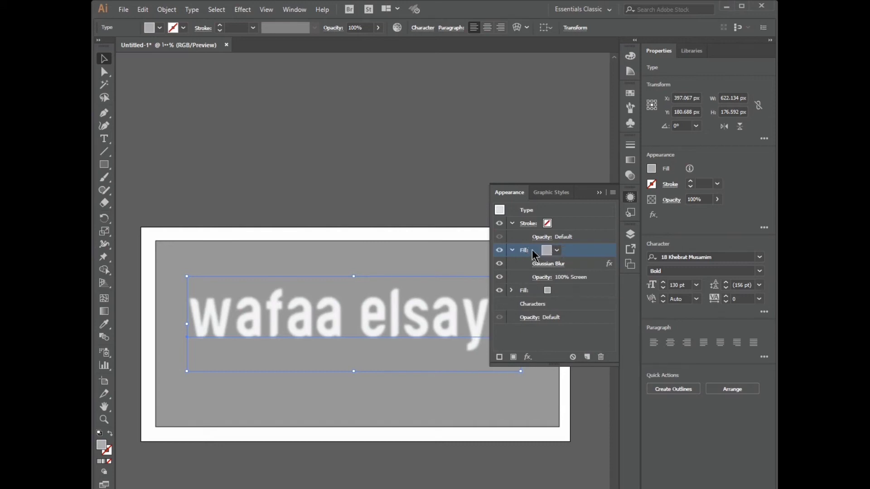
{"action": "left_click", "coordinate": [541, 278]}
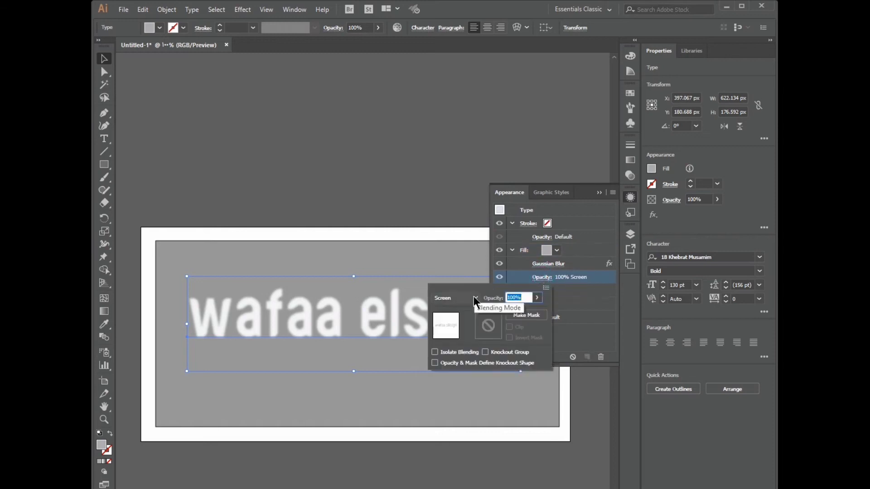
{"action": "left_click", "coordinate": [476, 298]}
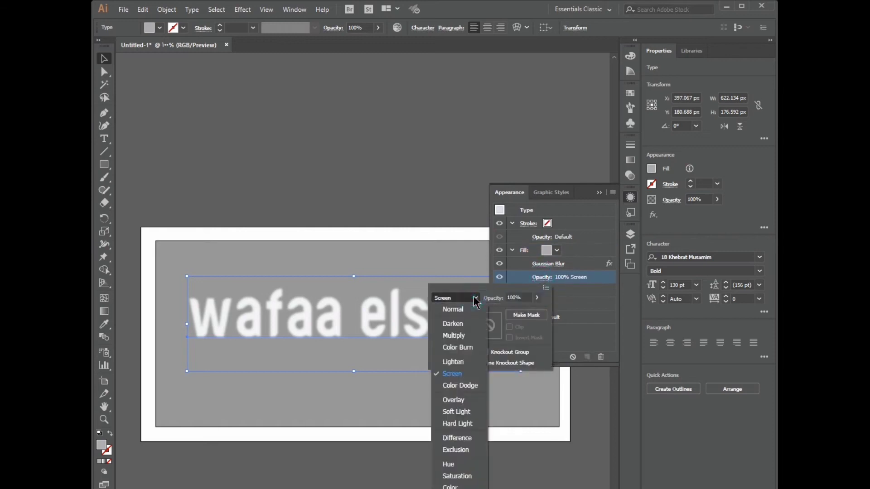
{"action": "left_click", "coordinate": [464, 335]}
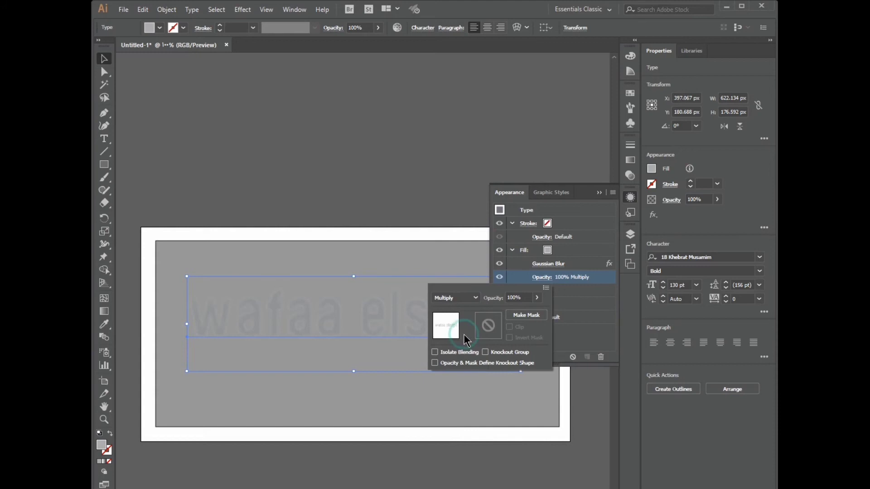
{"action": "left_click", "coordinate": [526, 281]}
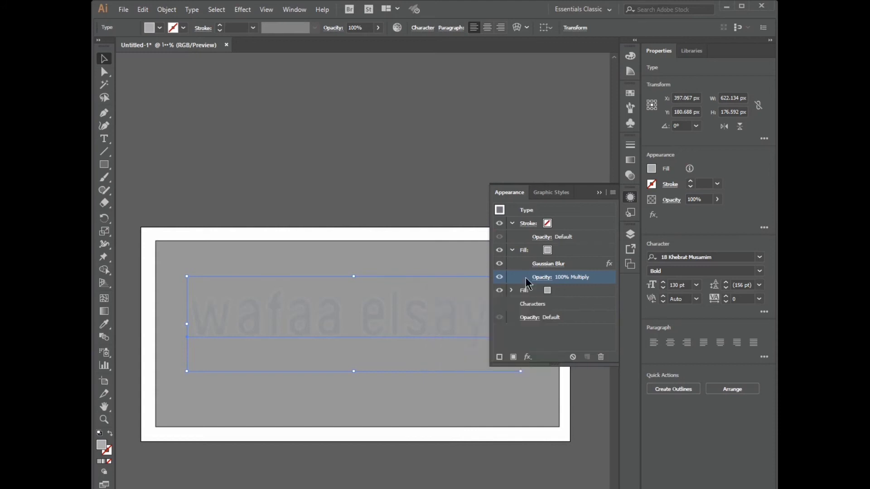
Add a Transform effect moving the Multiply fill 4 px right and 4 px down
{"action": "left_click", "coordinate": [243, 10]}
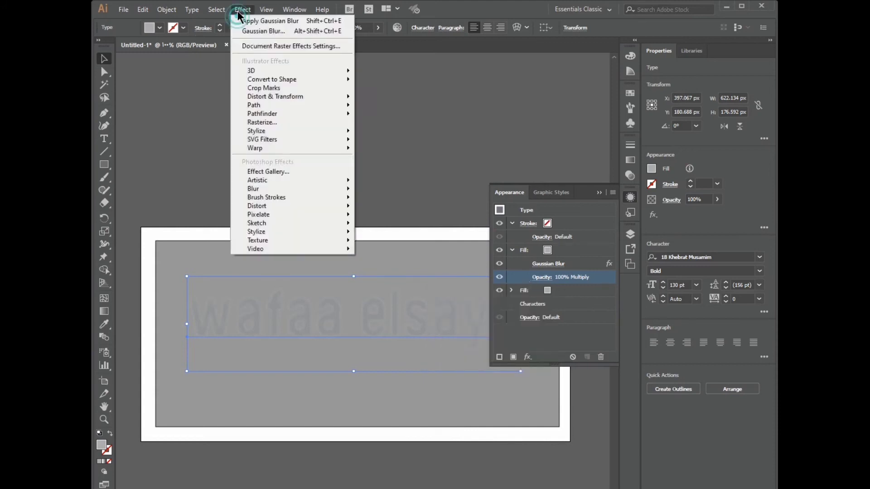
{"action": "mouse_move", "coordinate": [274, 94]}
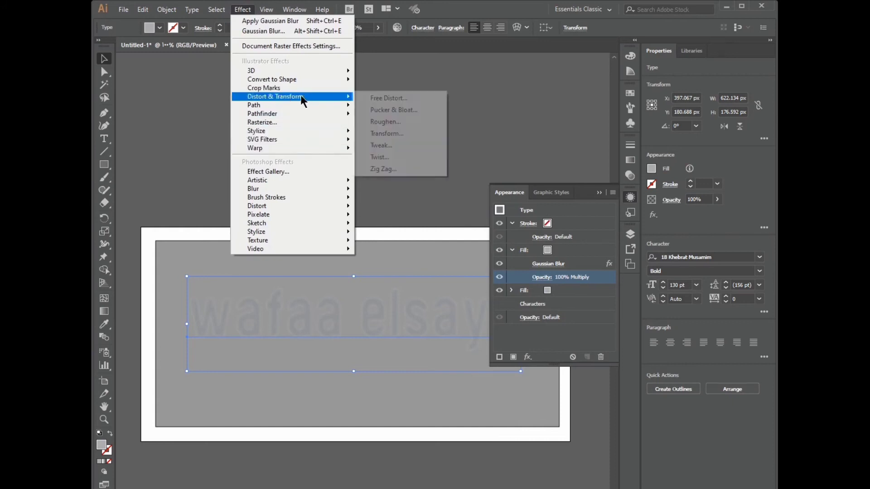
{"action": "left_click", "coordinate": [383, 135]}
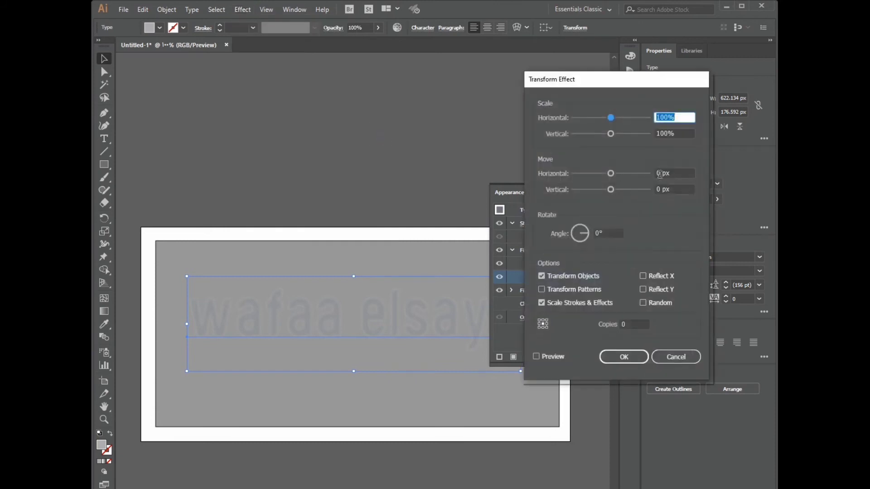
{"action": "left_click", "coordinate": [536, 357]}
{"action": "left_click", "coordinate": [661, 173]}
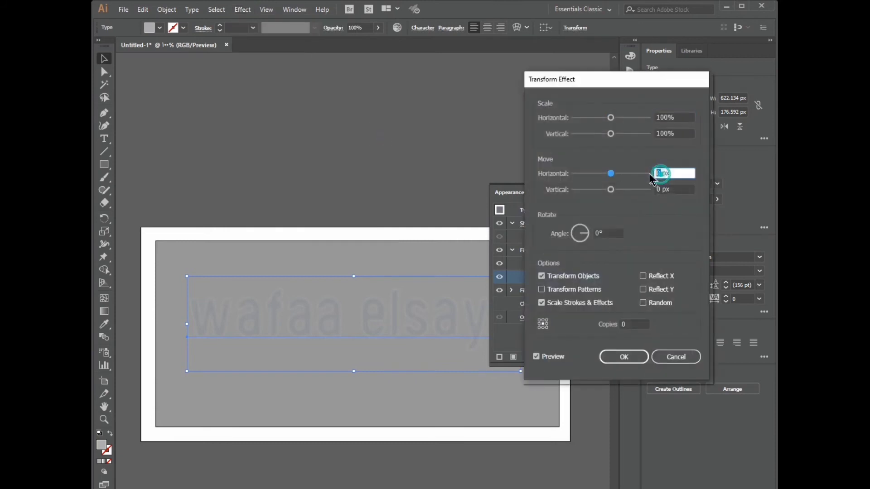
{"action": "type", "text": "4"}
{"action": "left_click", "coordinate": [658, 189]}
{"action": "type", "text": "4"}
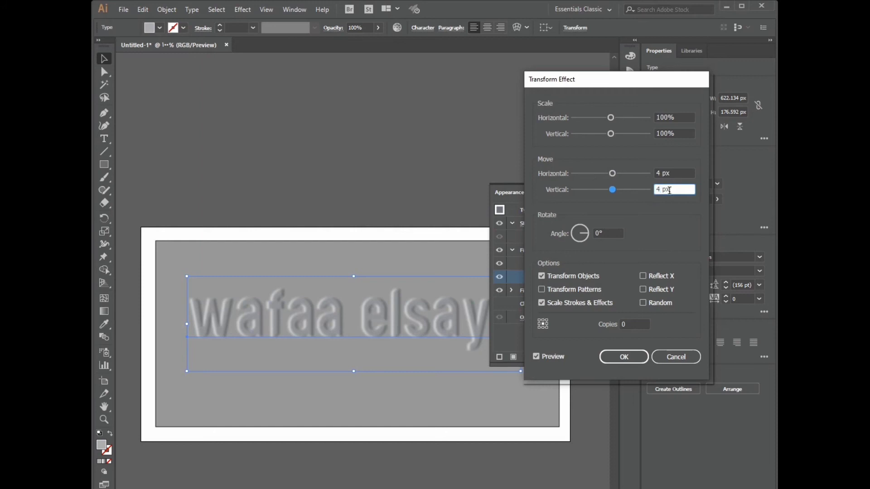
{"action": "left_click", "coordinate": [624, 357]}
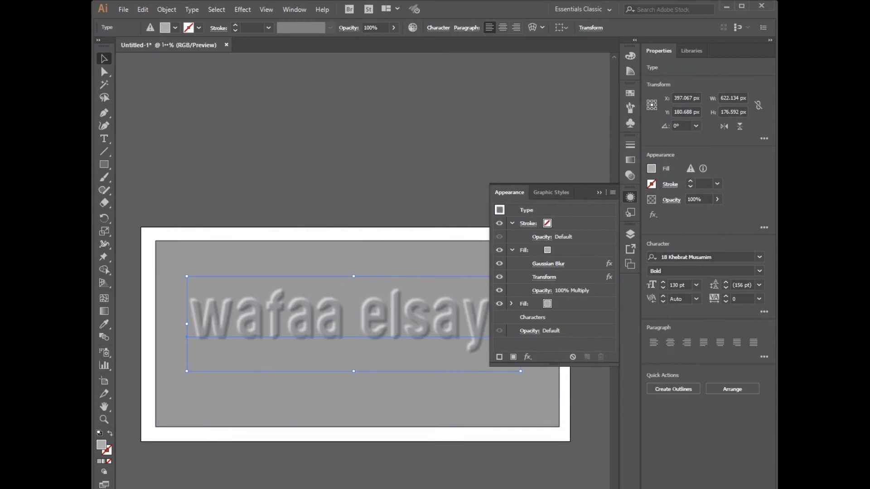
Duplicate the top fill, keeping its light grey R169 G171 B174 colour
{"action": "left_click", "coordinate": [511, 250]}
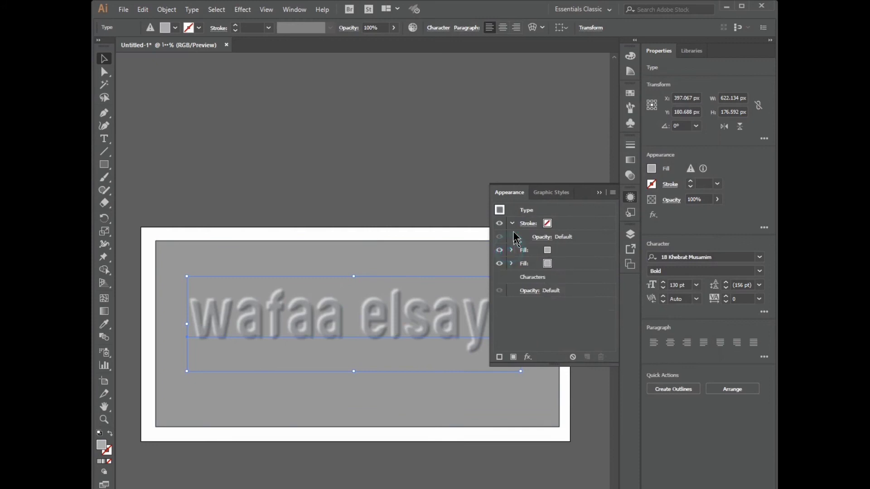
{"action": "left_click", "coordinate": [544, 252]}
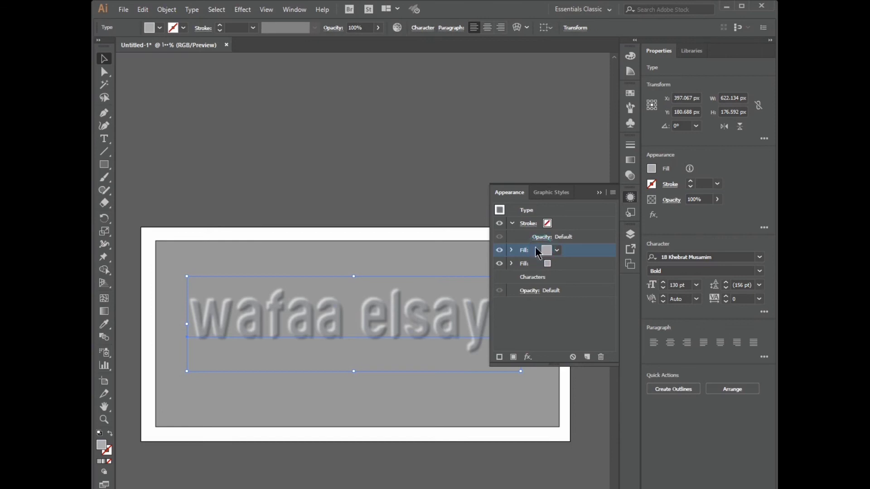
{"action": "left_click", "coordinate": [513, 357]}
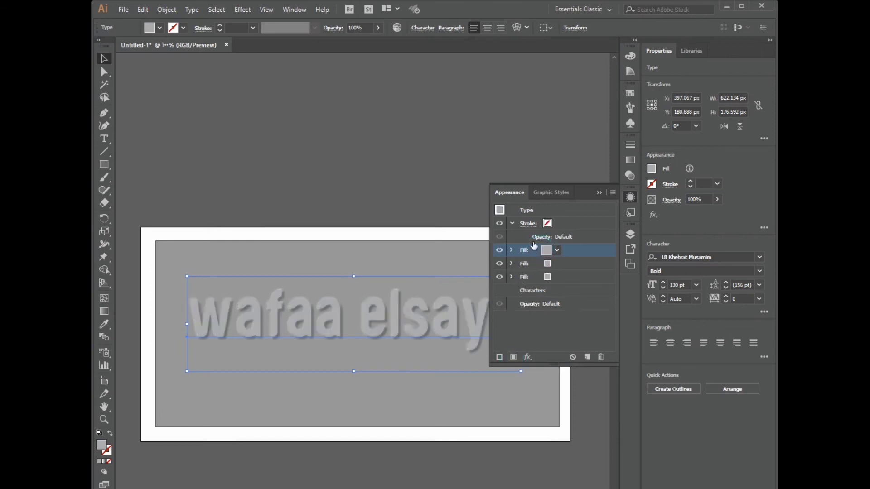
{"action": "left_click", "coordinate": [100, 446]}
{"action": "double_click", "coordinate": [100, 446]}
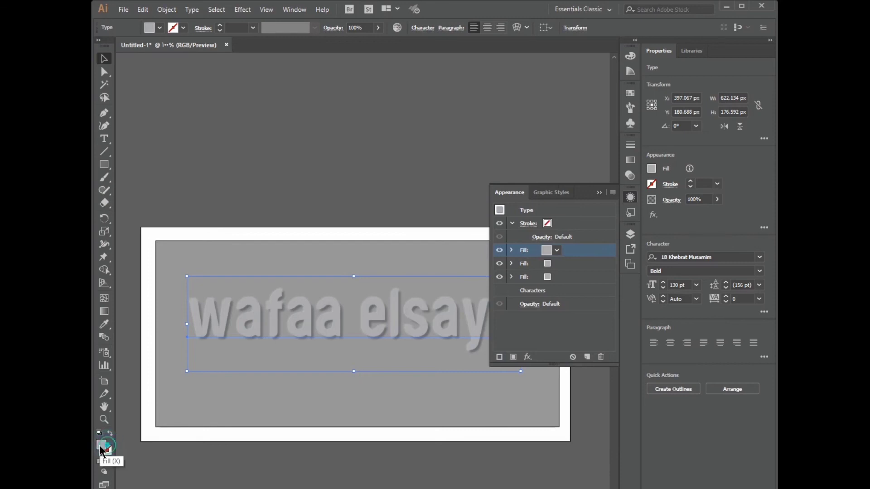
{"action": "double_click", "coordinate": [100, 446]}
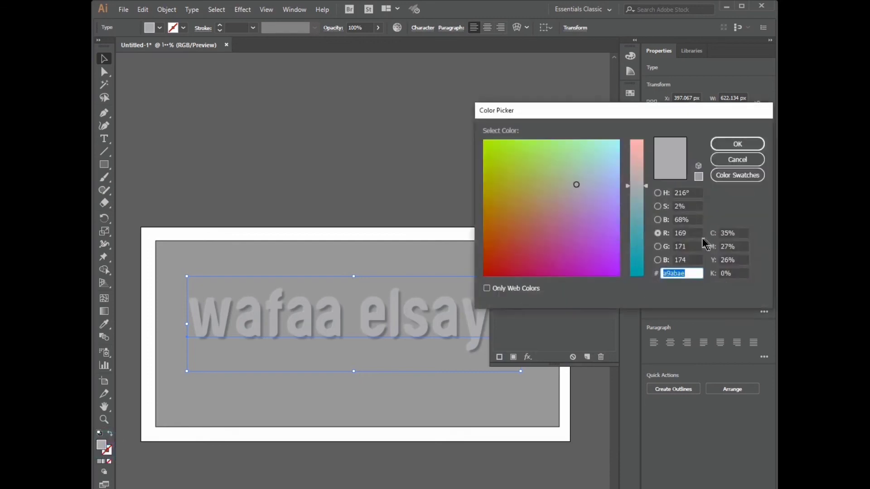
{"action": "left_click", "coordinate": [737, 143]}
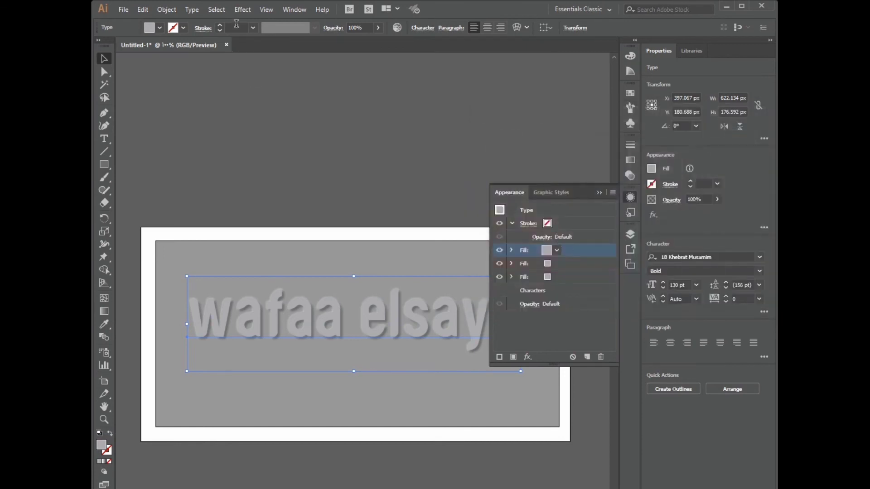
{"action": "left_click", "coordinate": [243, 11]}
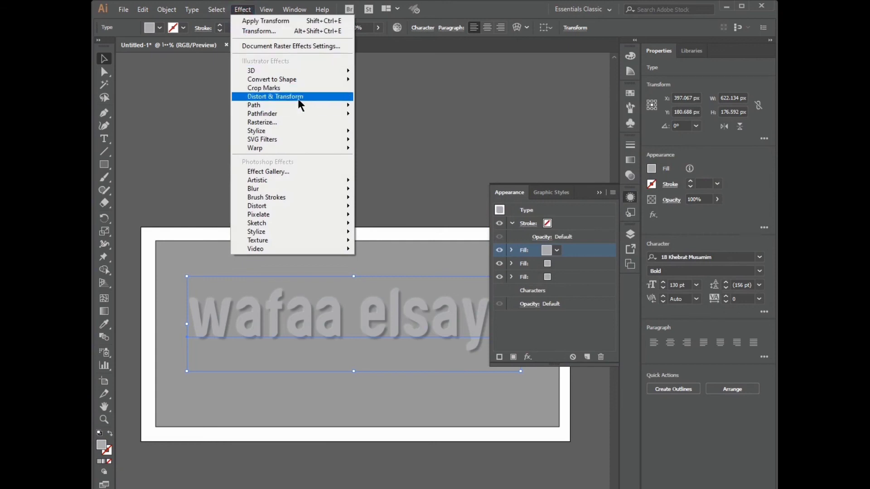
Add a Transform effect moving the third fill 2 px right and 2 px down
{"action": "mouse_move", "coordinate": [311, 97]}
{"action": "left_click", "coordinate": [384, 133]}
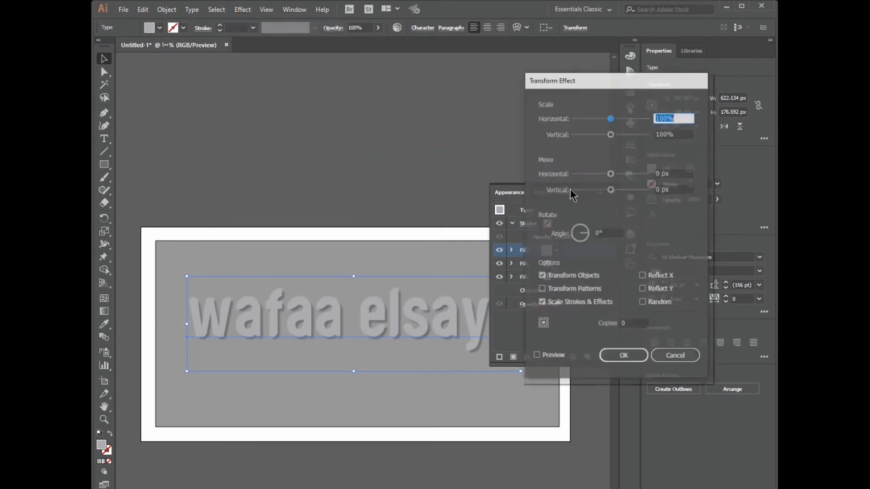
{"action": "left_click", "coordinate": [536, 358]}
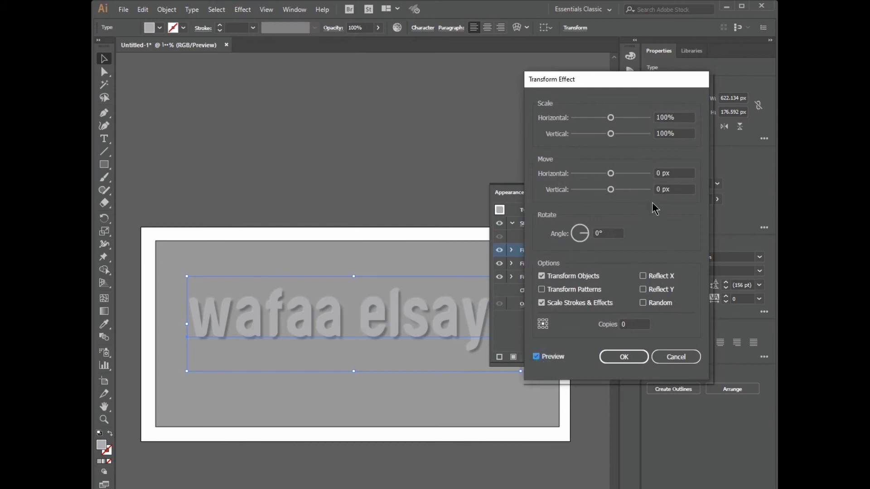
{"action": "double_click", "coordinate": [659, 173]}
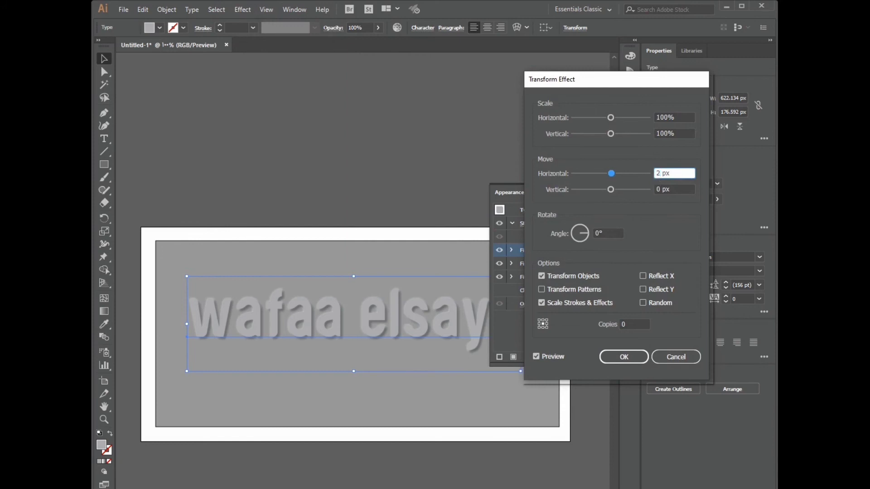
{"action": "double_click", "coordinate": [662, 188]}
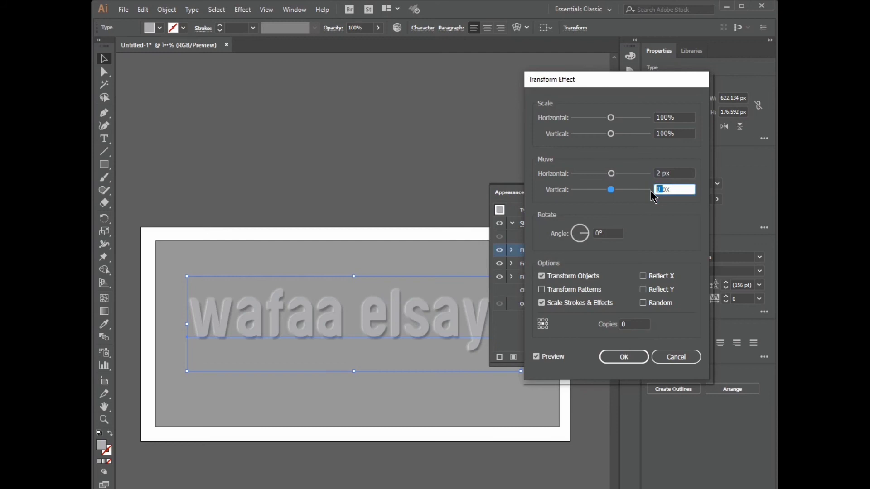
{"action": "type", "text": "2"}
{"action": "left_click", "coordinate": [633, 358]}
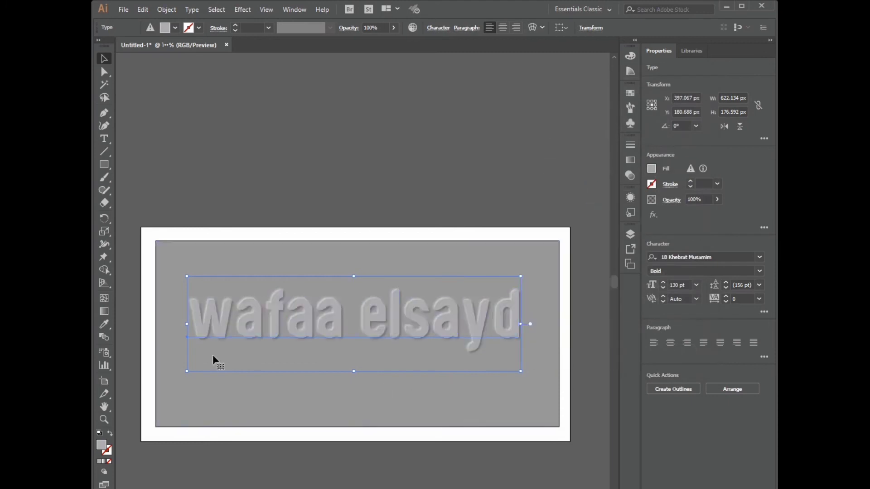
Deselect, type a second person's name as new text, and move it below the first line
{"action": "left_click", "coordinate": [342, 464]}
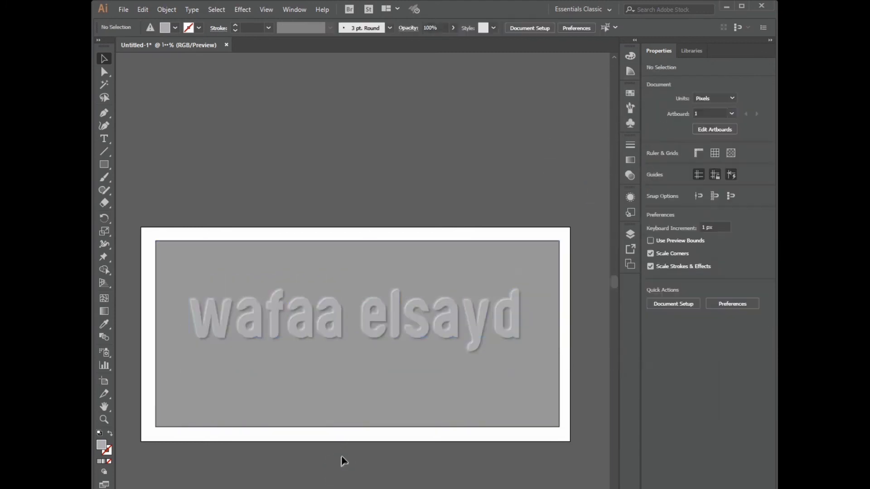
{"action": "scroll", "coordinate": [344, 461], "scroll_direction": "up", "scroll_amount": 2, "text": "alt"}
{"action": "scroll", "coordinate": [345, 461], "scroll_direction": "down", "scroll_amount": 2, "text": "alt"}
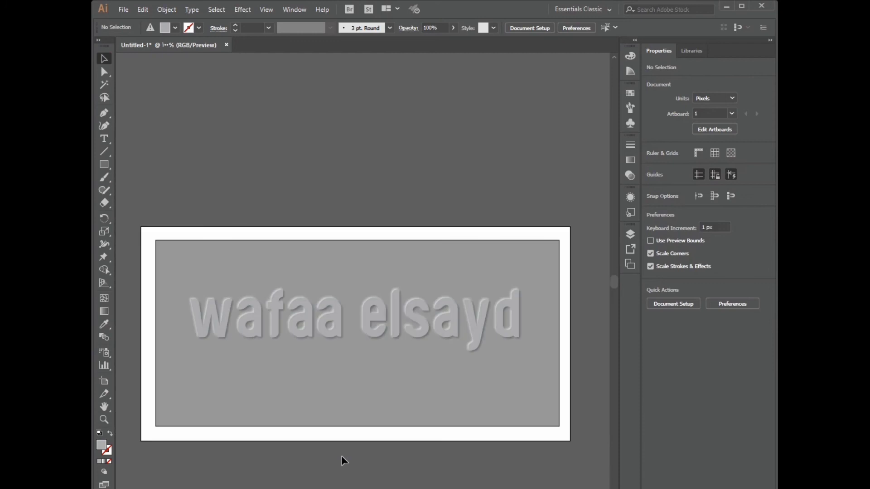
{"action": "scroll", "coordinate": [334, 330], "scroll_direction": "down", "scroll_amount": 3}
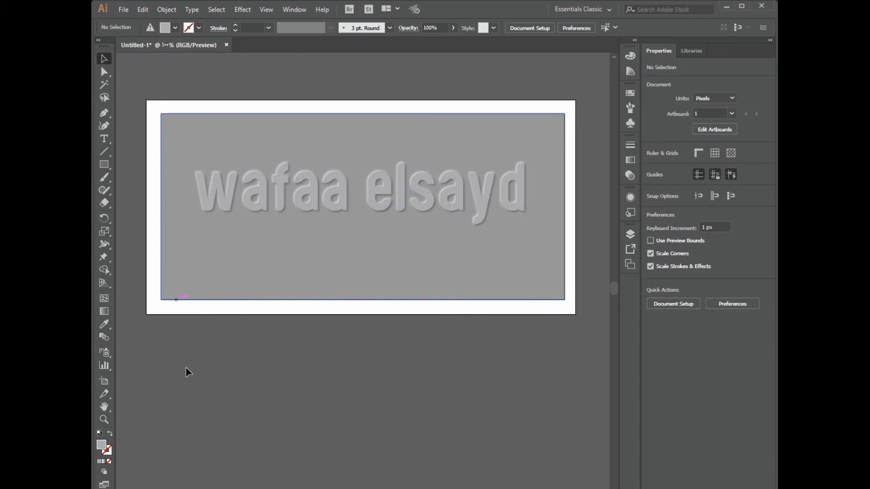
{"action": "left_click", "coordinate": [104, 138]}
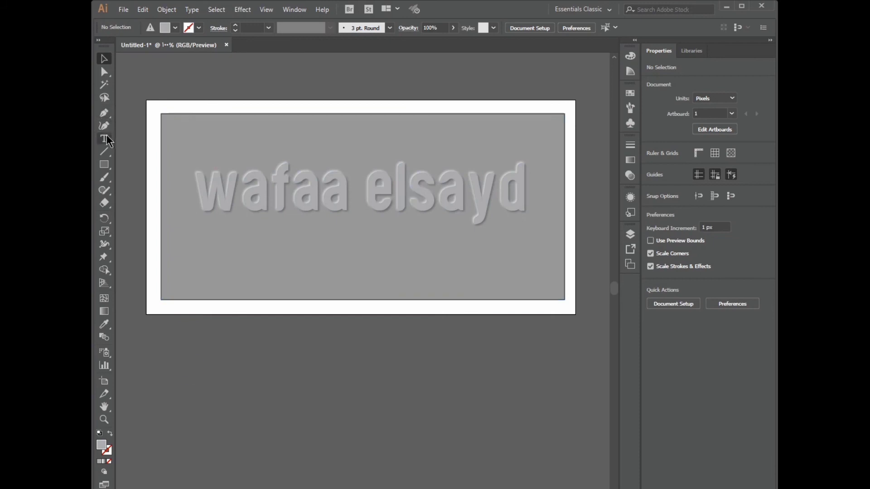
{"action": "left_click", "coordinate": [248, 254]}
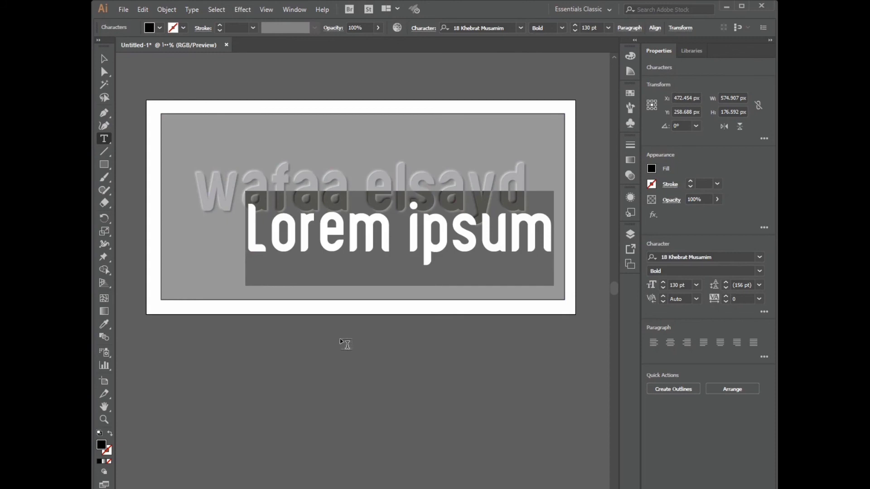
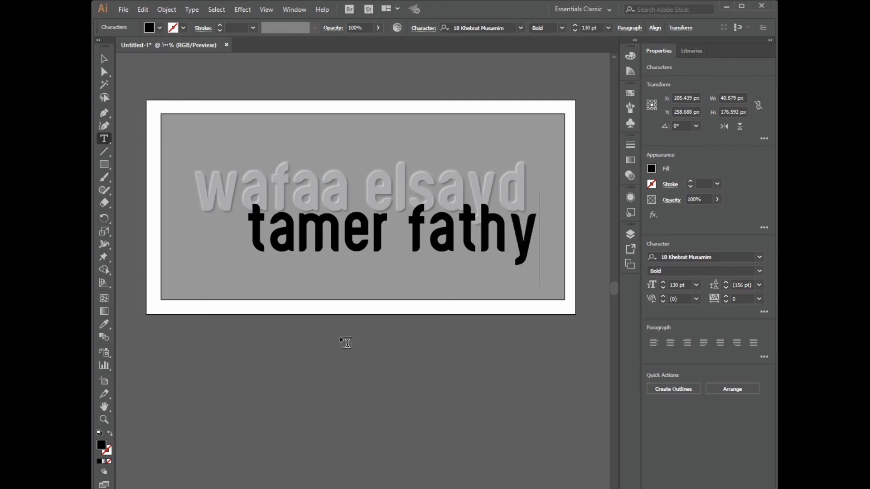
{"action": "left_click_drag", "start_coordinate": [479, 262], "coordinate": [461, 270]}
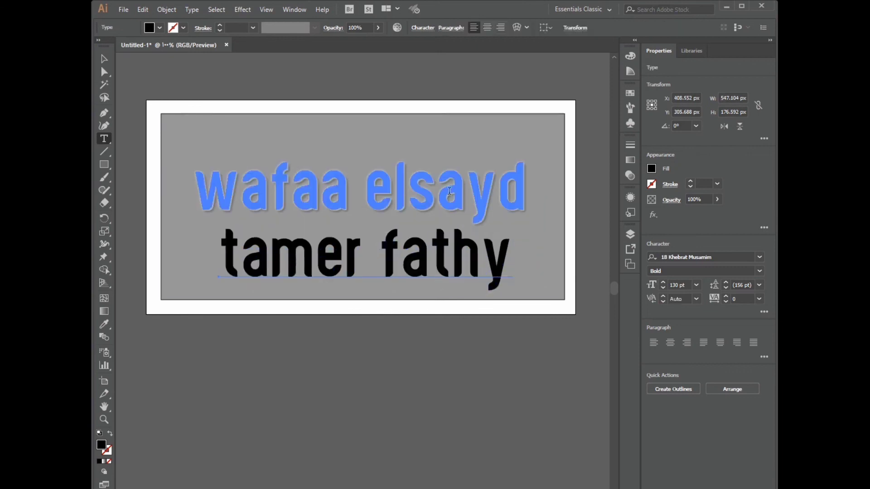
Drag the embossed first name line into the Graphic Styles panel to save its look as a new style
{"action": "left_click", "coordinate": [104, 58]}
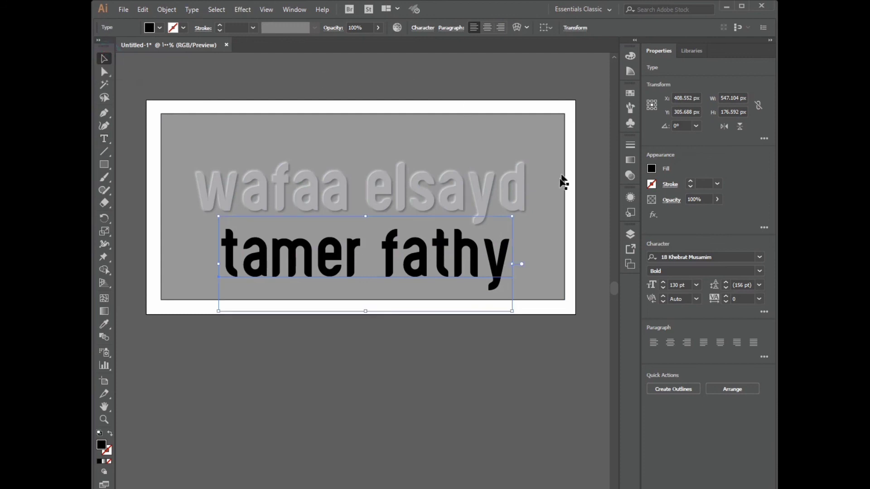
{"action": "left_click", "coordinate": [632, 212]}
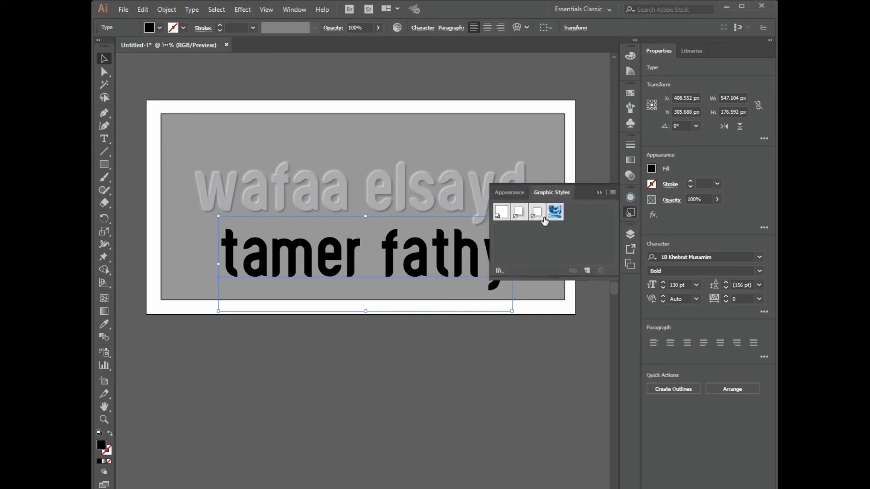
{"action": "left_click_drag", "start_coordinate": [553, 211], "coordinate": [414, 195]}
{"action": "left_click", "coordinate": [401, 195]}
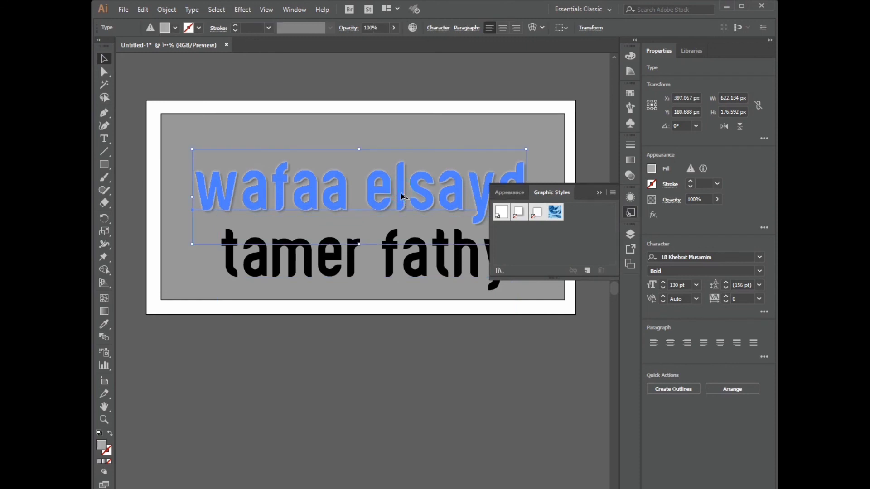
{"action": "left_click_drag", "start_coordinate": [401, 195], "coordinate": [559, 249]}
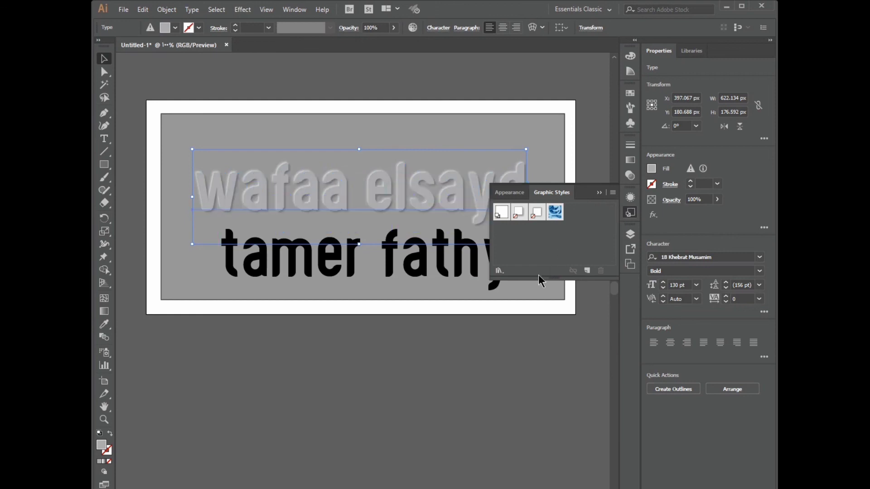
{"action": "left_click_drag", "start_coordinate": [478, 197], "coordinate": [564, 229]}
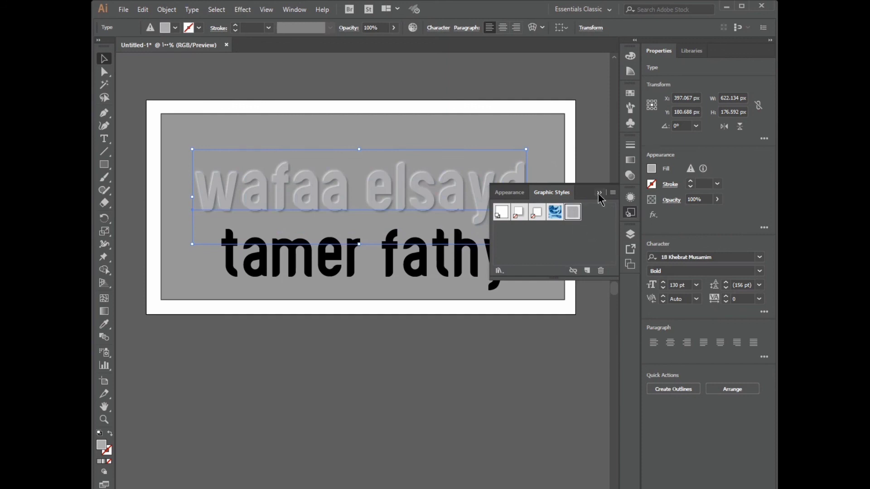
Apply the new grey embossed graphic style to the second name line
{"action": "left_click", "coordinate": [354, 266]}
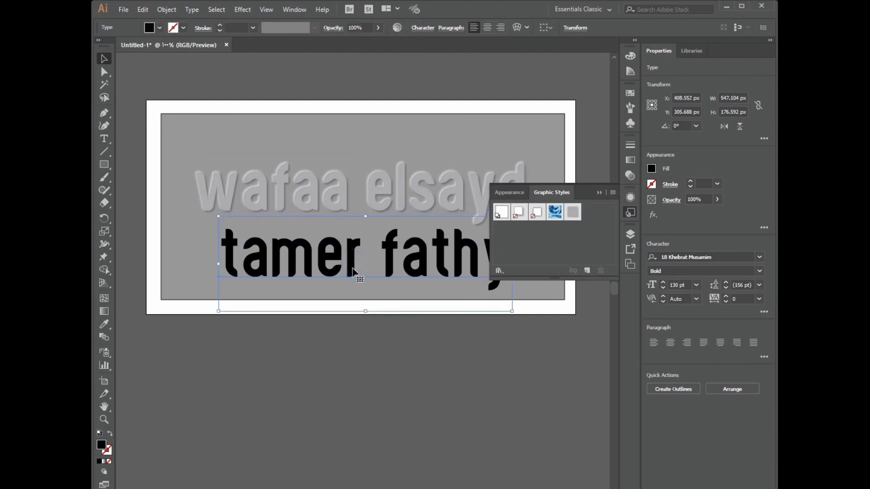
{"action": "left_click", "coordinate": [572, 213]}
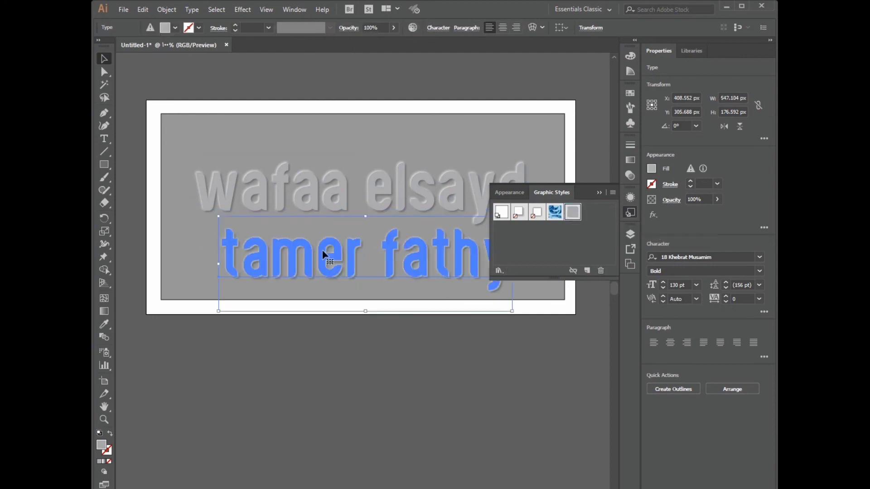
{"action": "left_click", "coordinate": [599, 192]}
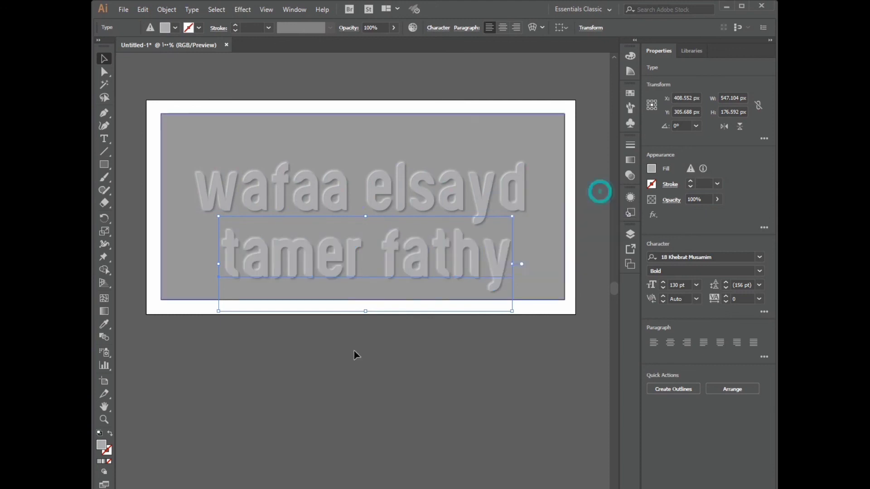
Select both name lines together and move them up about 42 px
{"action": "left_click", "coordinate": [303, 392]}
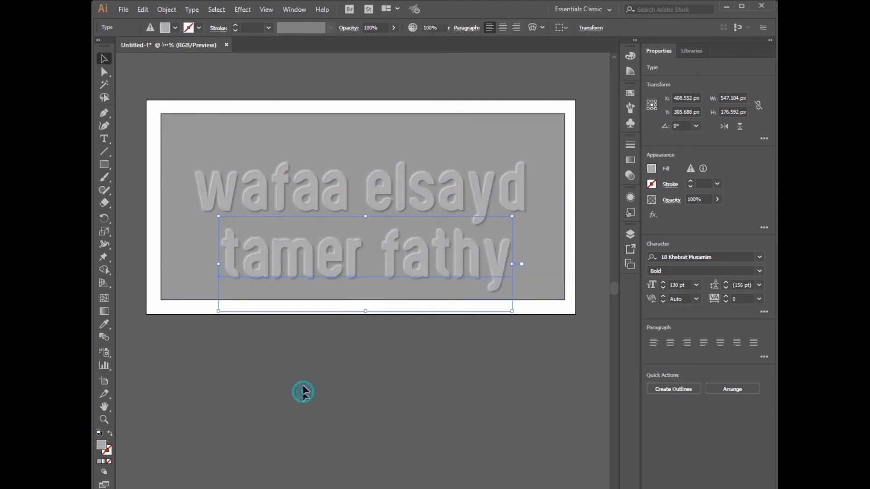
{"action": "left_click", "coordinate": [305, 205]}
{"action": "left_click", "coordinate": [309, 256], "text": "shift"}
{"action": "left_click_drag", "start_coordinate": [309, 256], "coordinate": [309, 237]}
{"action": "left_click", "coordinate": [310, 367]}
{"action": "scroll", "coordinate": [338, 411], "scroll_direction": "up", "scroll_amount": 2}
{"action": "scroll", "coordinate": [363, 243], "scroll_direction": "up", "scroll_amount": 3}
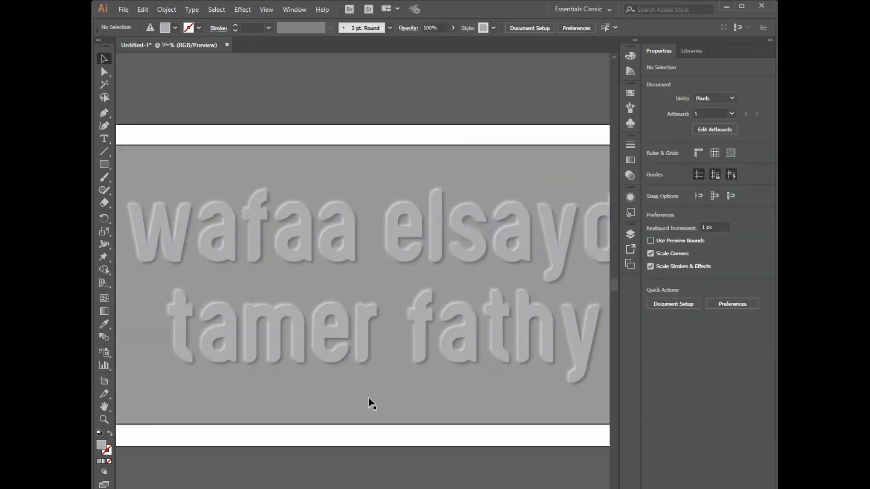
{"action": "scroll", "coordinate": [372, 403], "scroll_direction": "down", "scroll_amount": 2}
{"action": "left_click", "coordinate": [442, 464]}
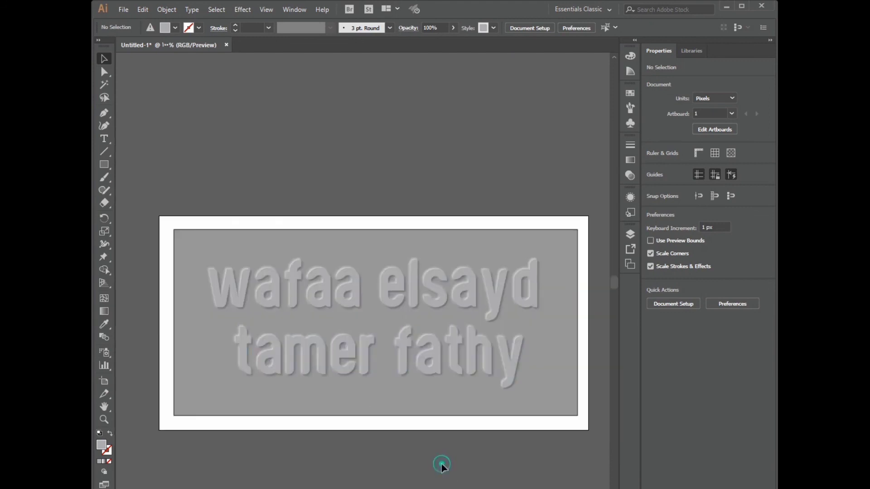